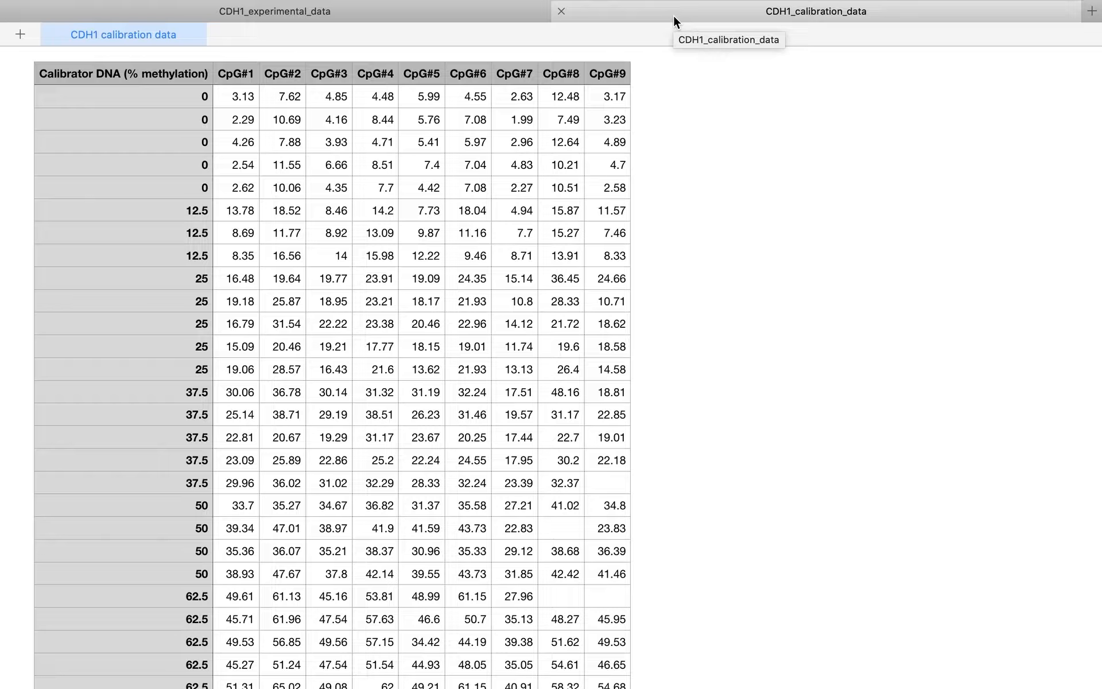
Review the CDH1 experimental sample table and the full CDH1 calibration table of methylation steps and CpG sites.
left_click(366, 15)
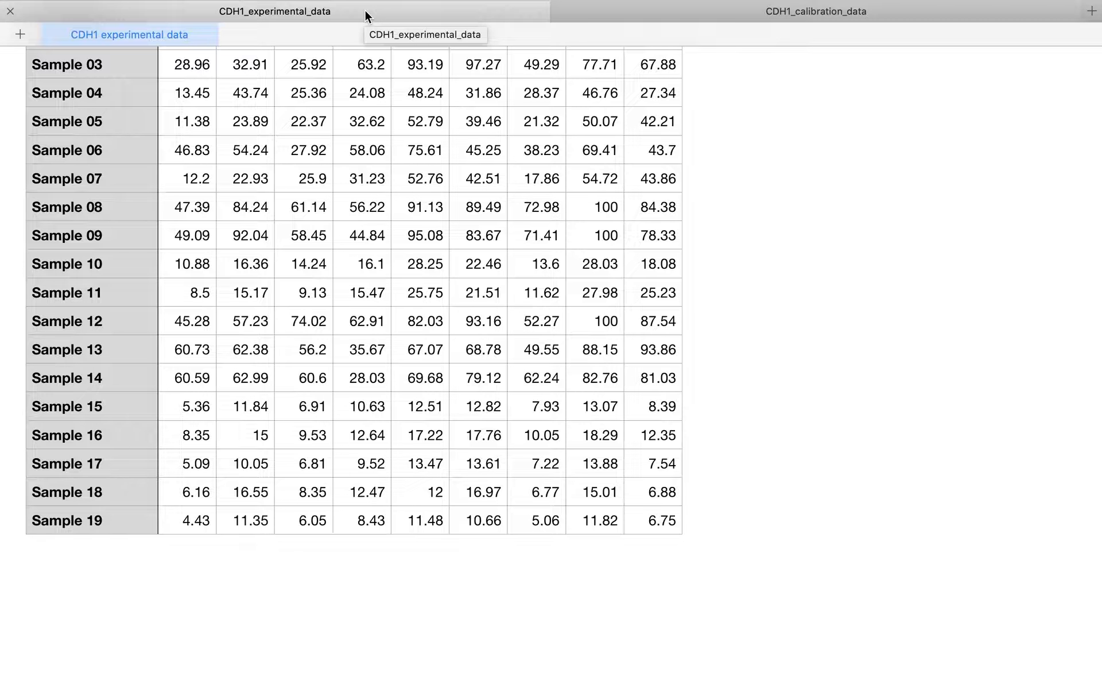
scroll(240, 178, "up", 3)
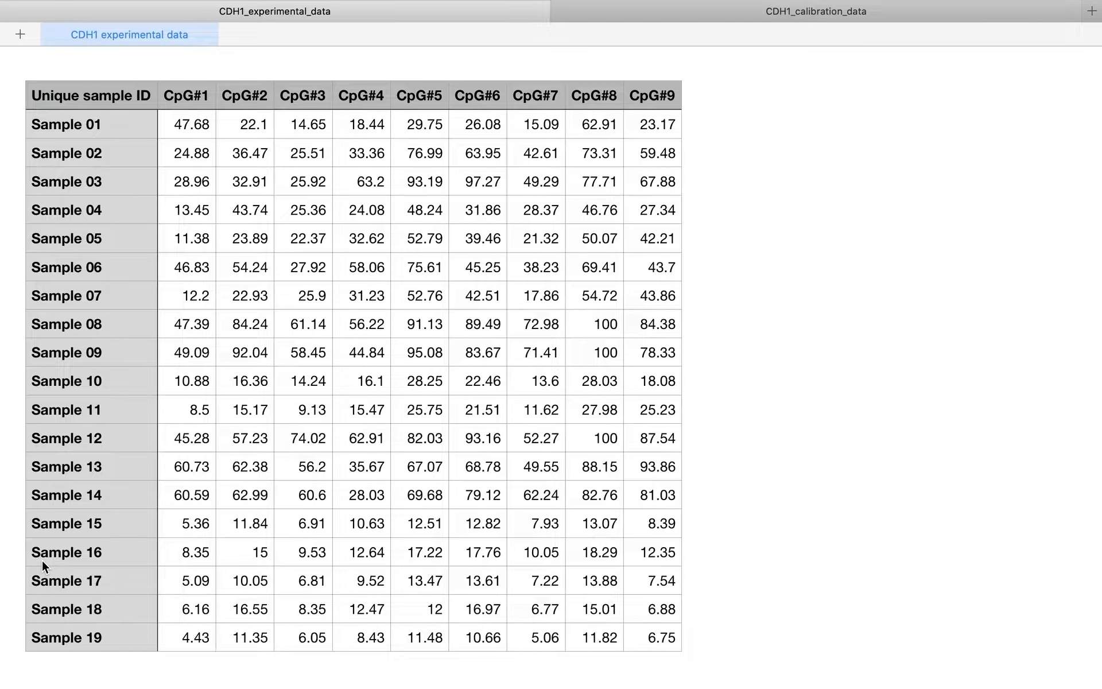
left_click(656, 16)
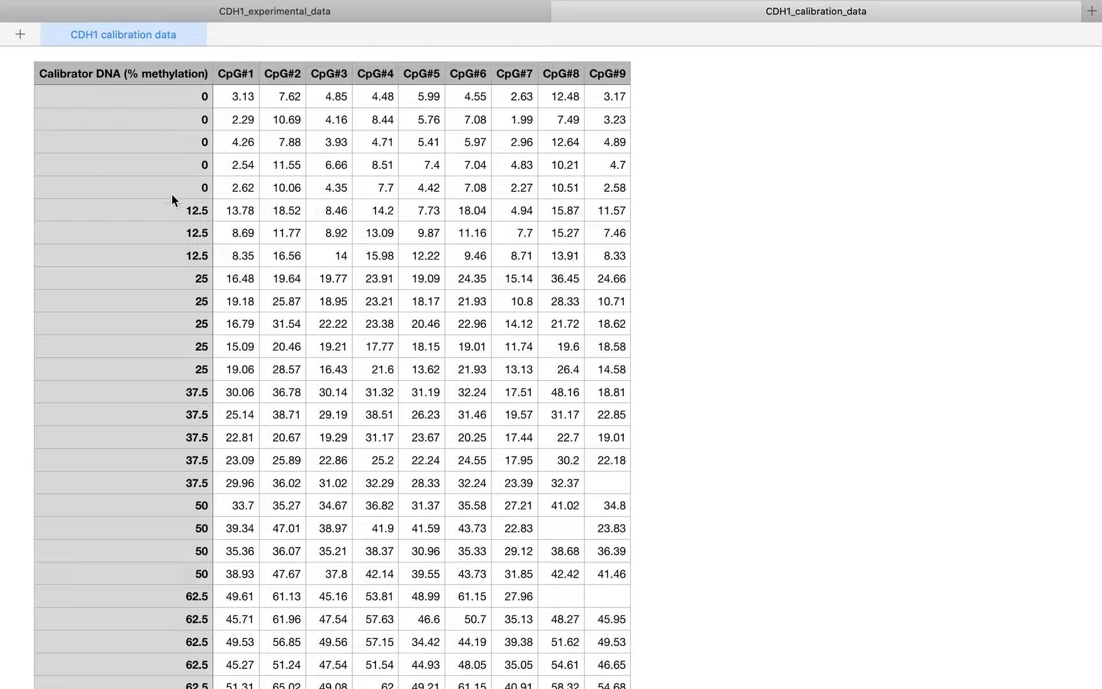
scroll(165, 400, "down", 5)
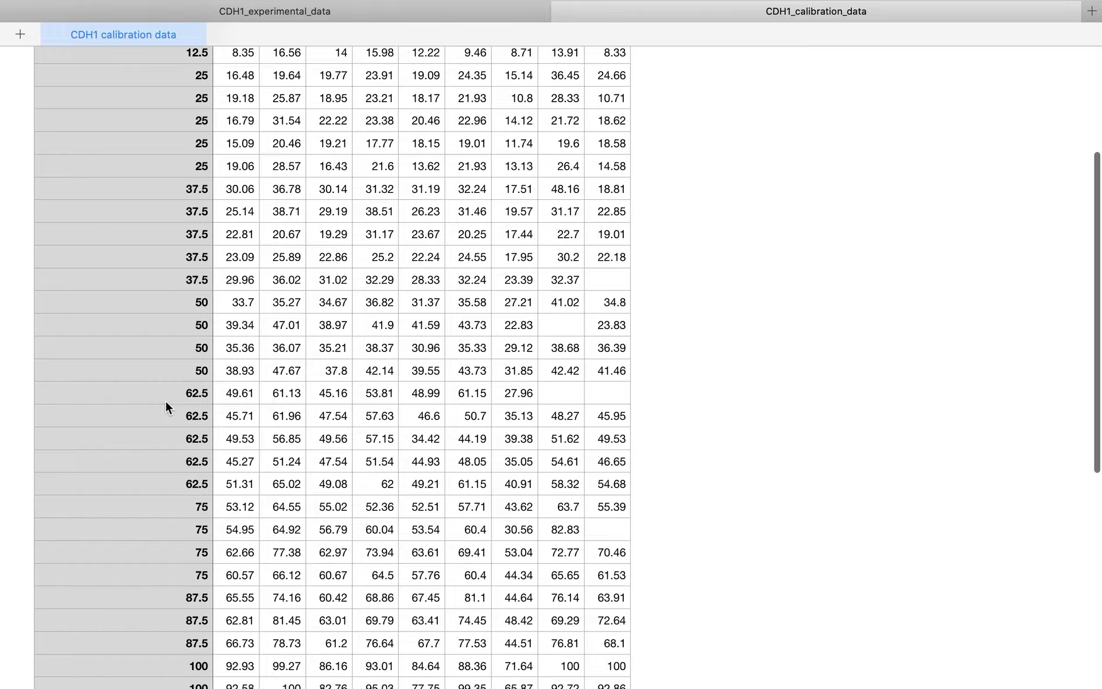
scroll(166, 401, "up", 4)
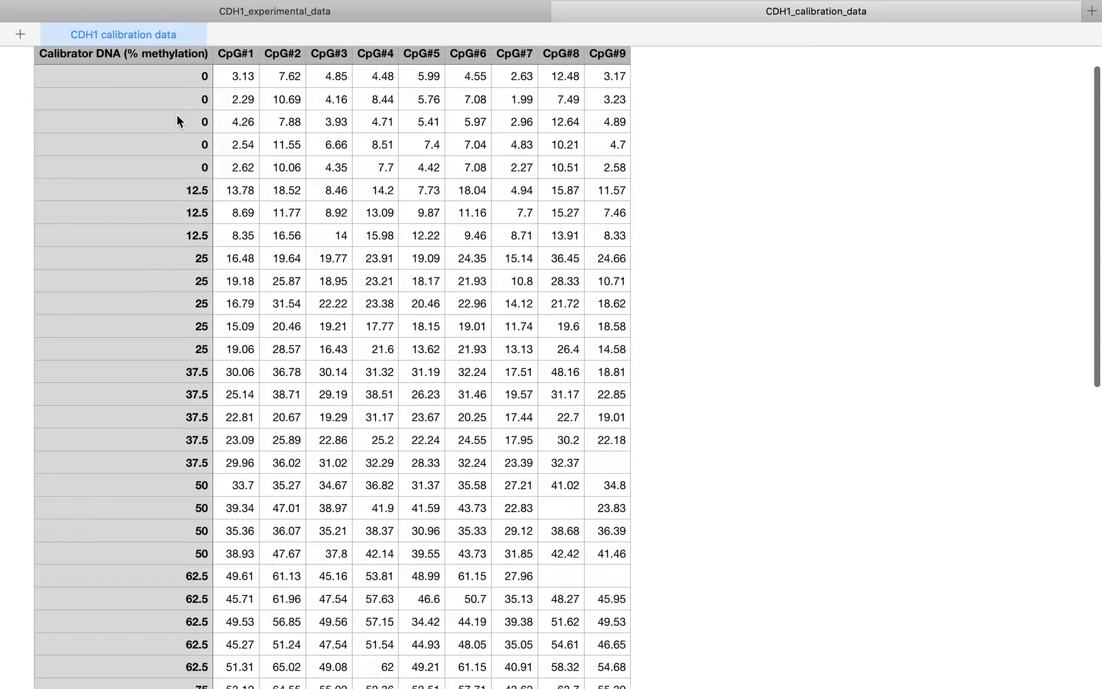
scroll(153, 293, "down", 3)
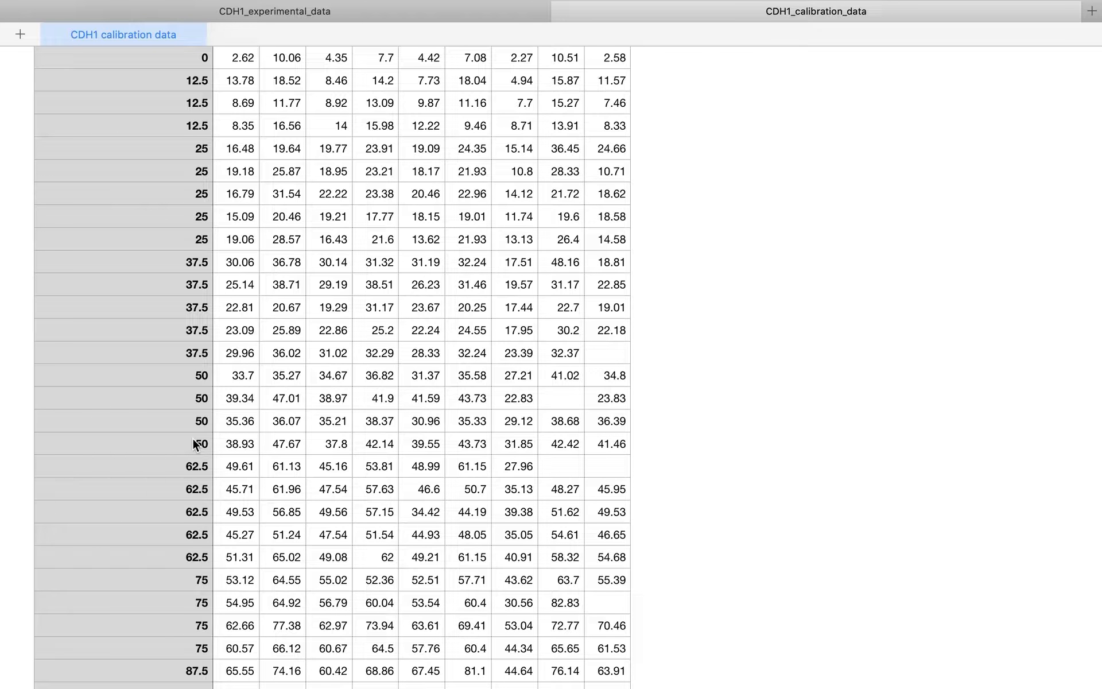
scroll(194, 439, "up", 5)
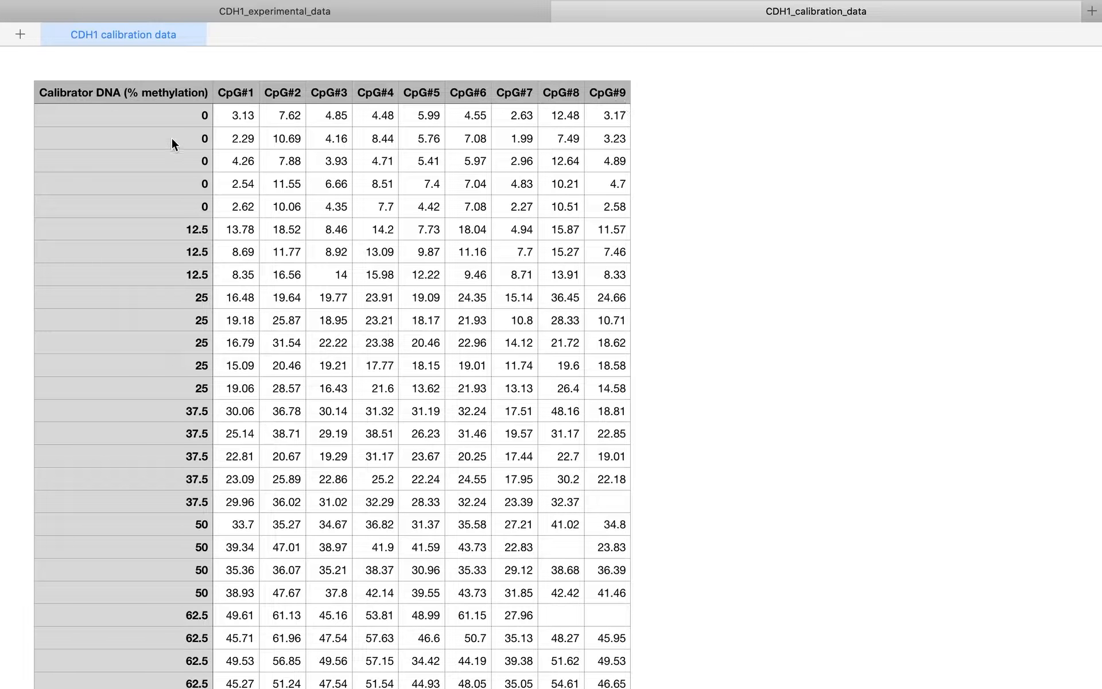
scroll(164, 167, "down", 5)
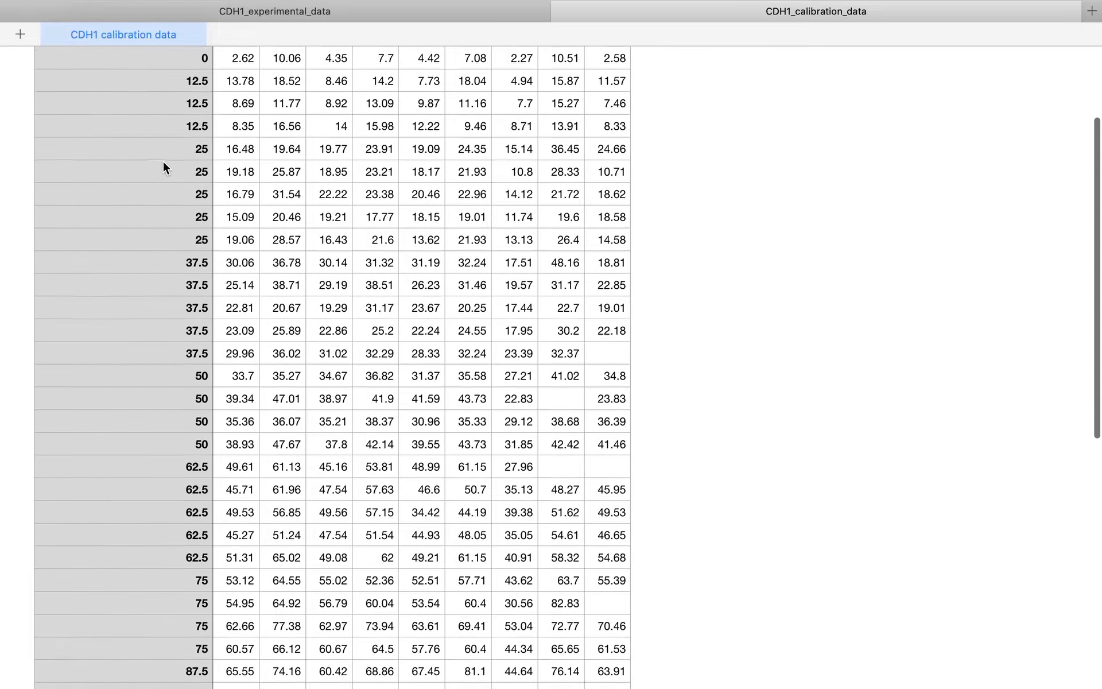
scroll(164, 168, "down", 2)
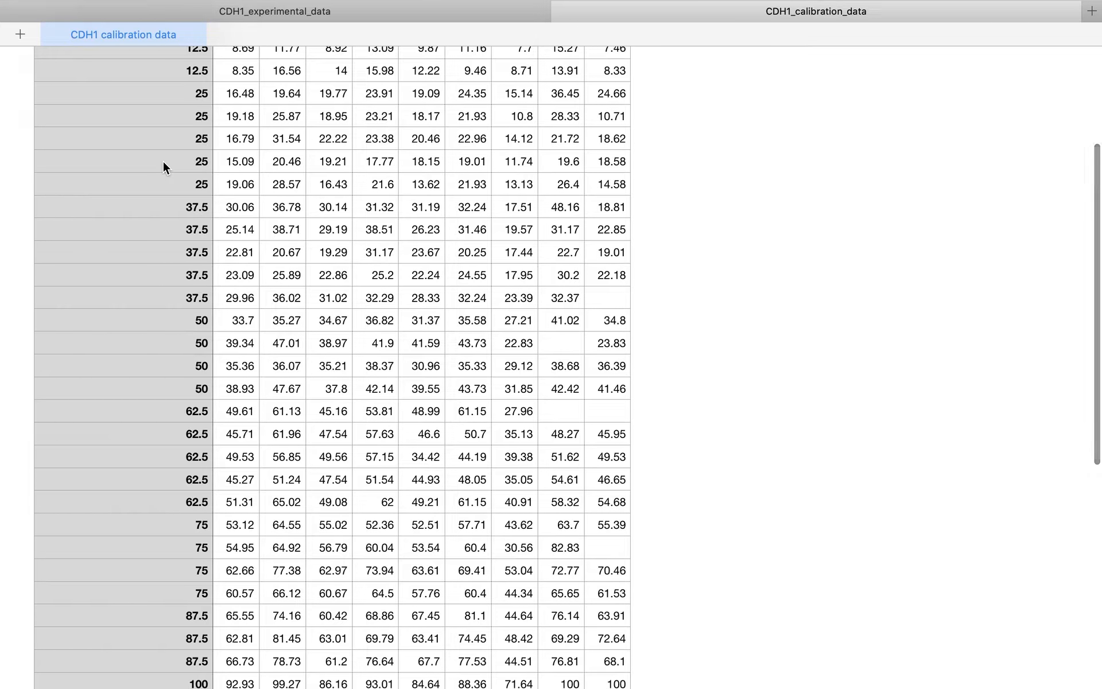
scroll(163, 167, "down", 8)
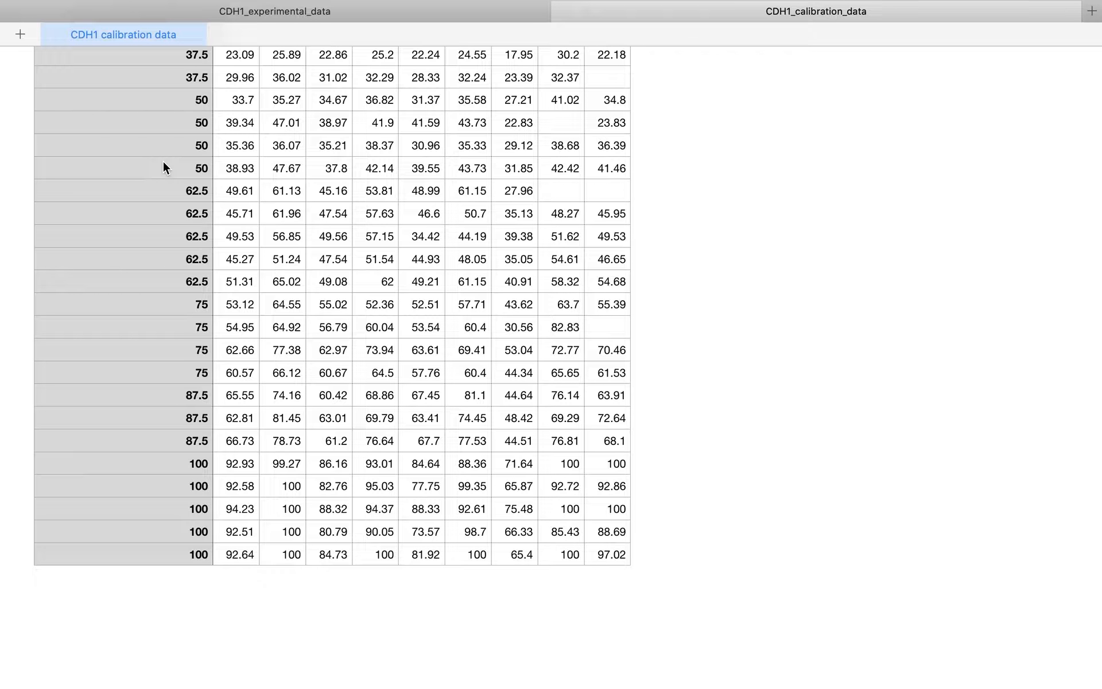
scroll(163, 167, "up", 15)
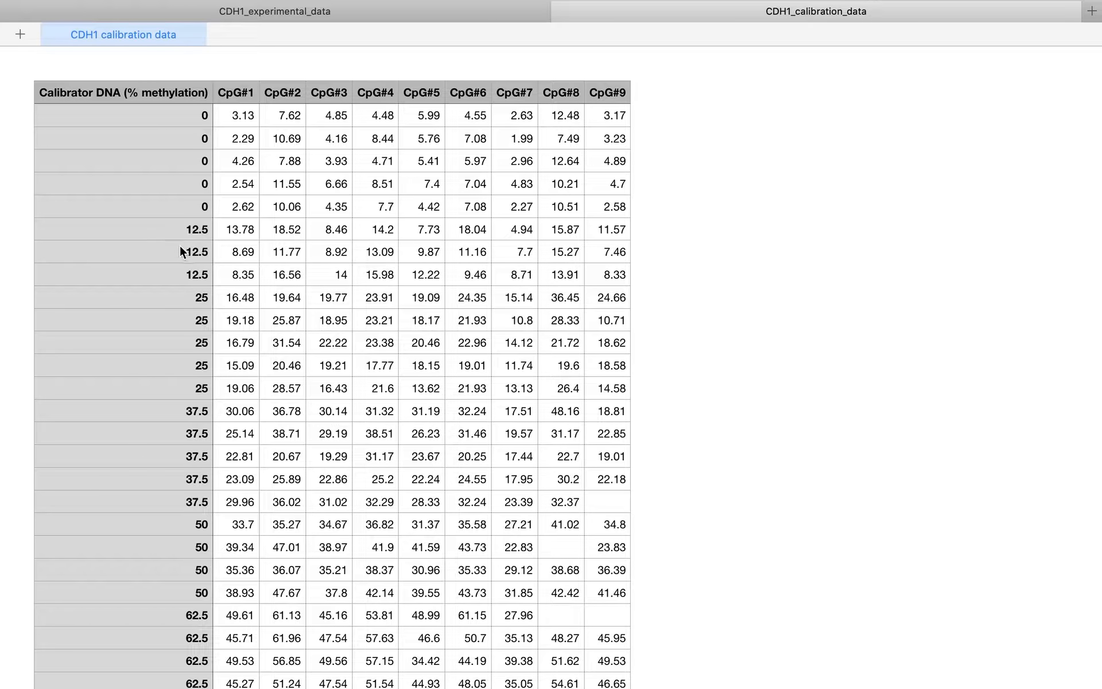
Switch to BiasCorrector and enter CDH1 as the ID of the interrogated locus.
key("ctrl+Left")
left_click(424, 179)
type("CDH1")
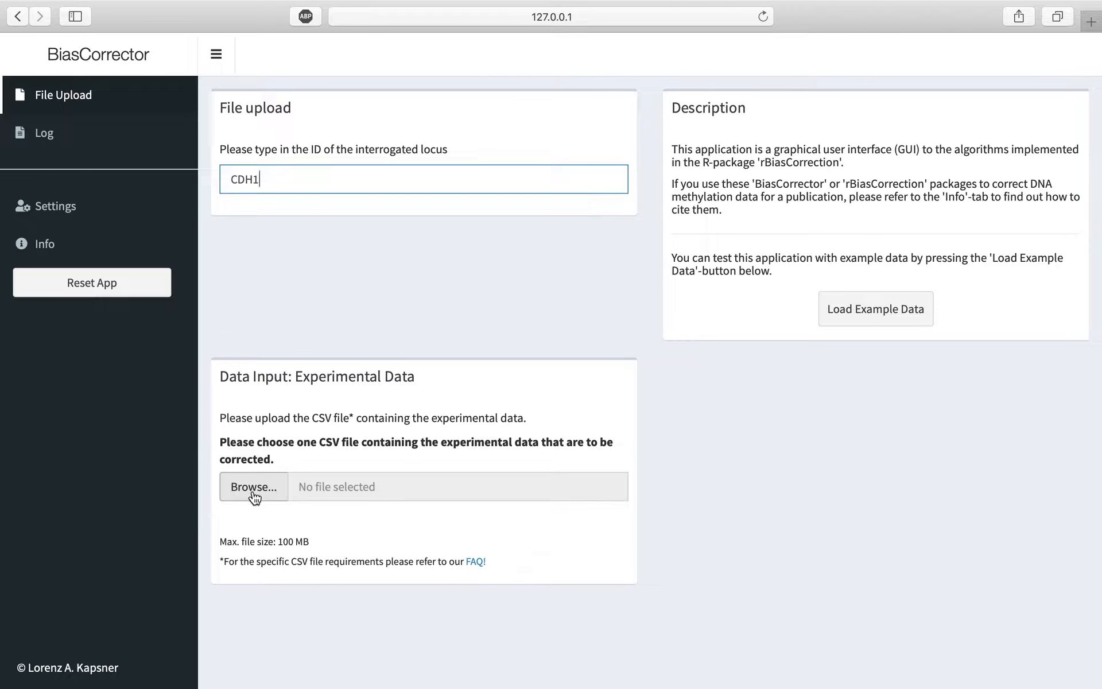
Upload CDH1_experimental_data.csv as the experimental data that are to be corrected.
left_click(273, 498)
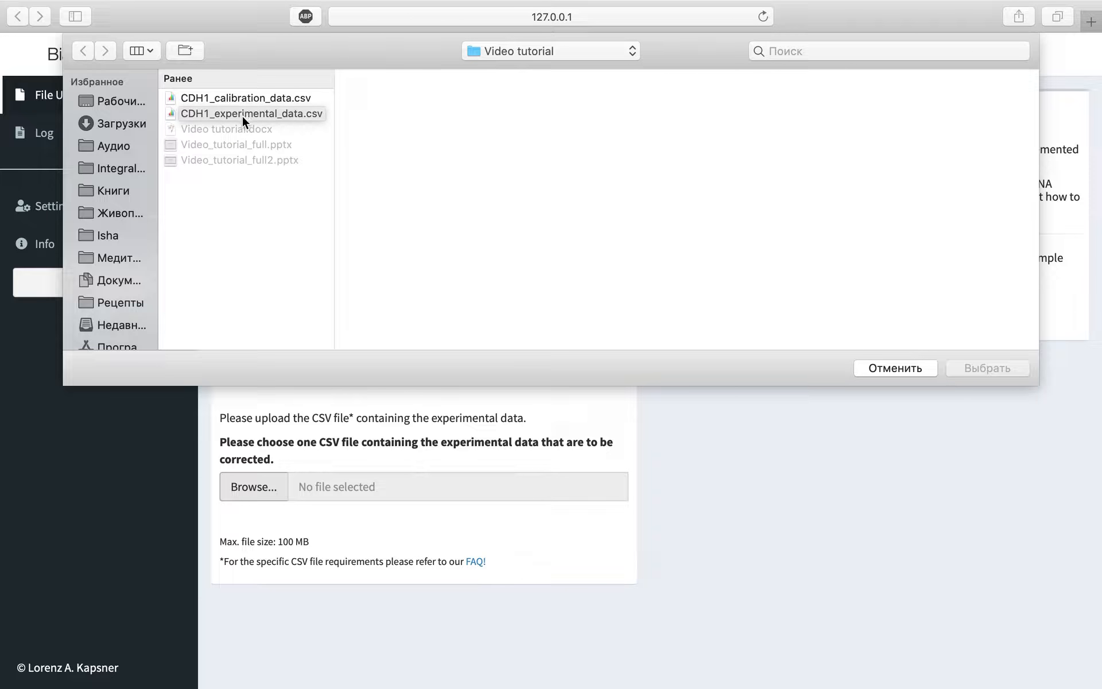
left_click(242, 115)
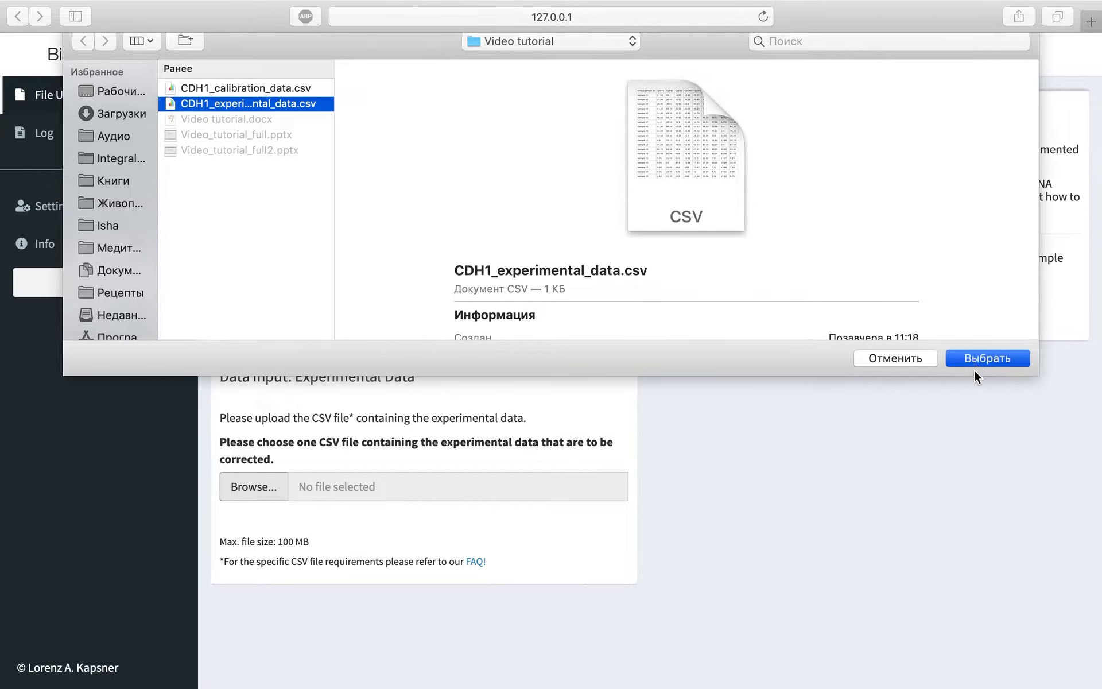
left_click(974, 370)
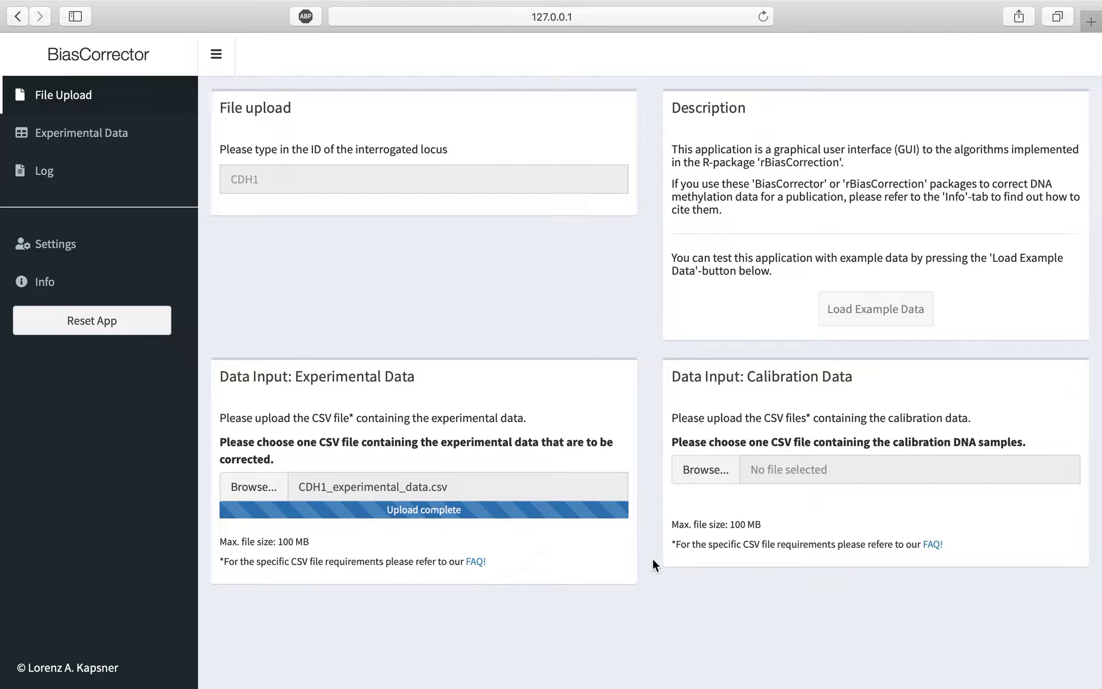
Upload CDH1_calibration_data.csv as the file containing the calibration DNA samples.
left_click(713, 470)
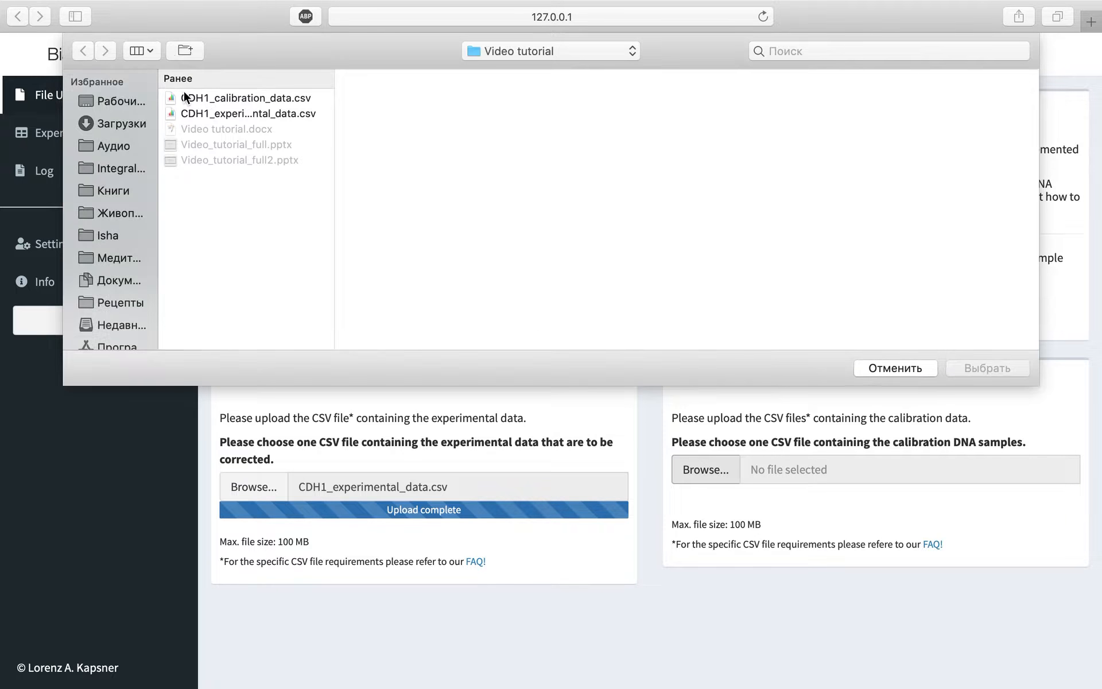
left_click(219, 97)
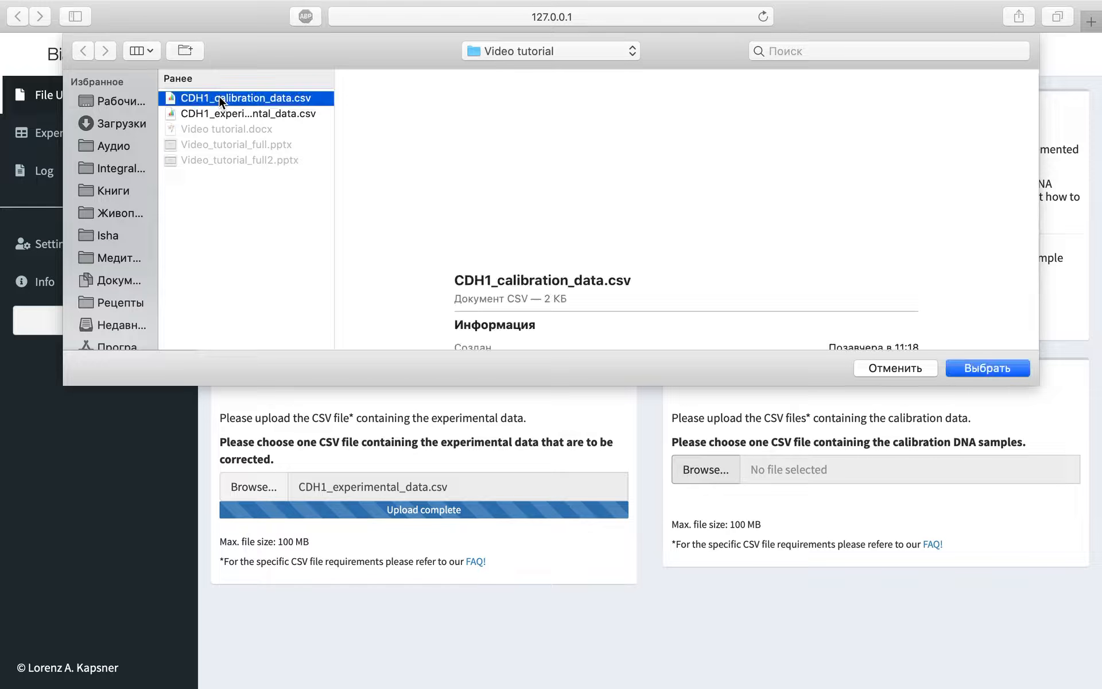
left_click(987, 368)
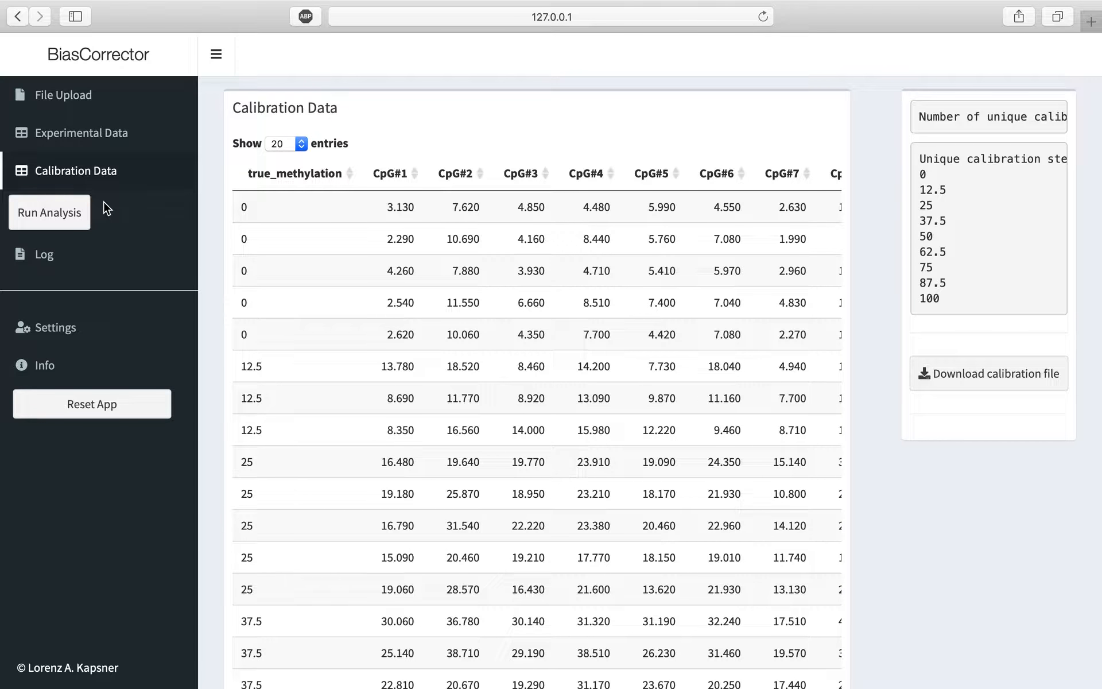
Run the analysis on the uploaded data and open the regression plots in the regression results.
left_click(56, 218)
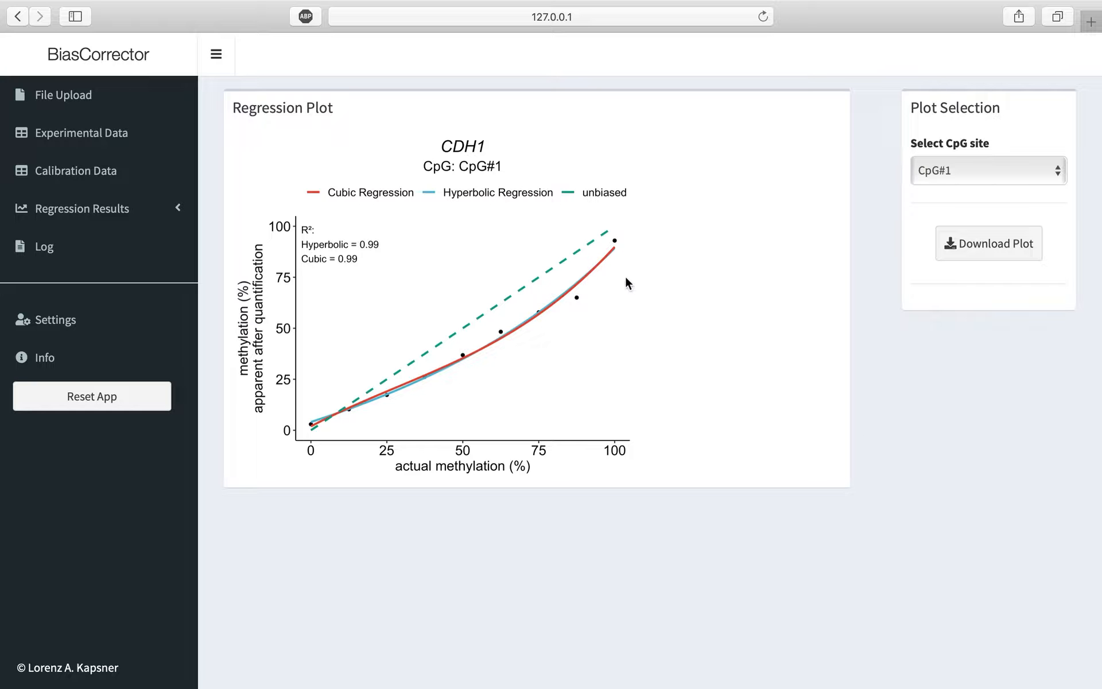
left_click(155, 210)
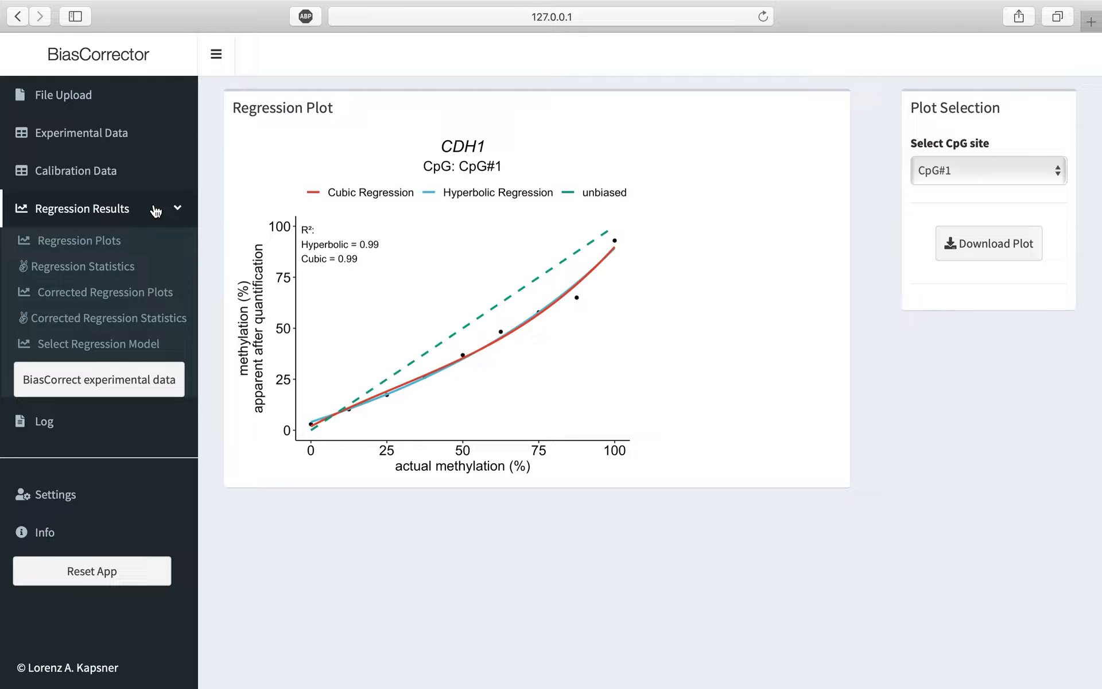
left_click(77, 245)
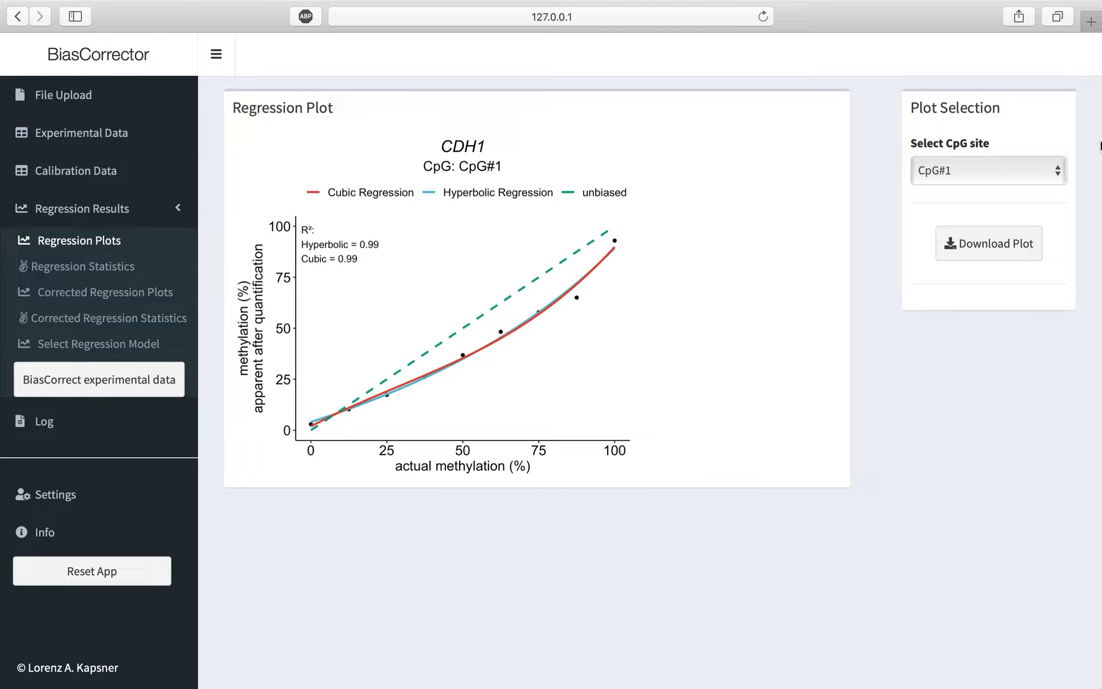
Compare the regression plots for CpG#2 and row_means, and return to the plot for CpG#1.
left_click(1059, 174)
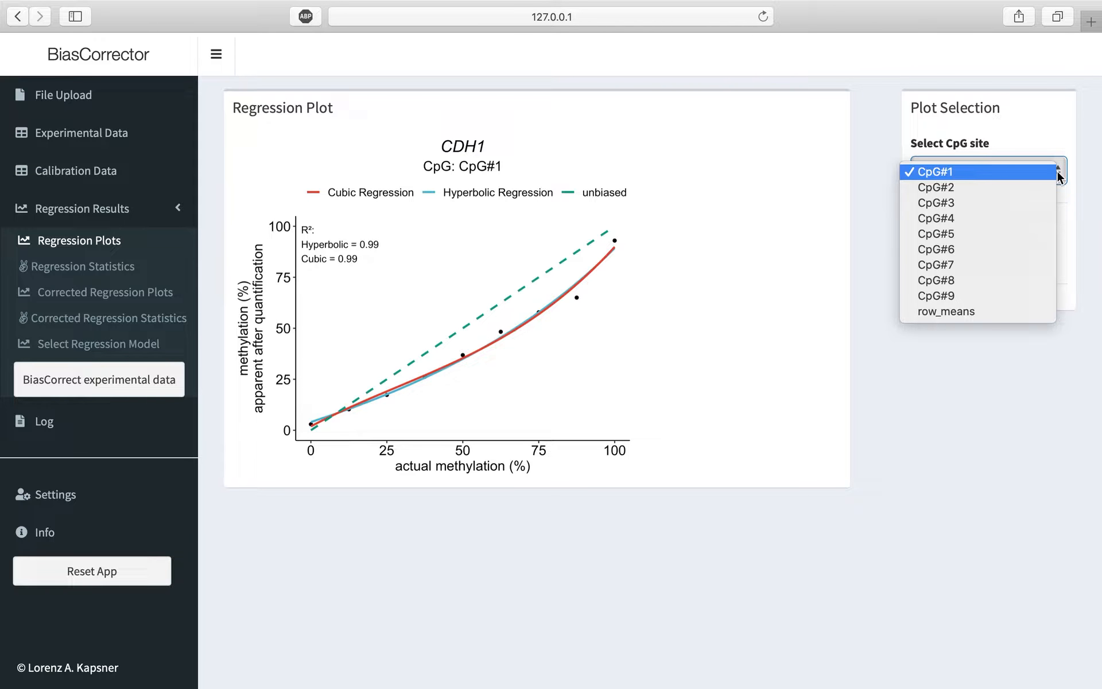
left_click(1036, 183)
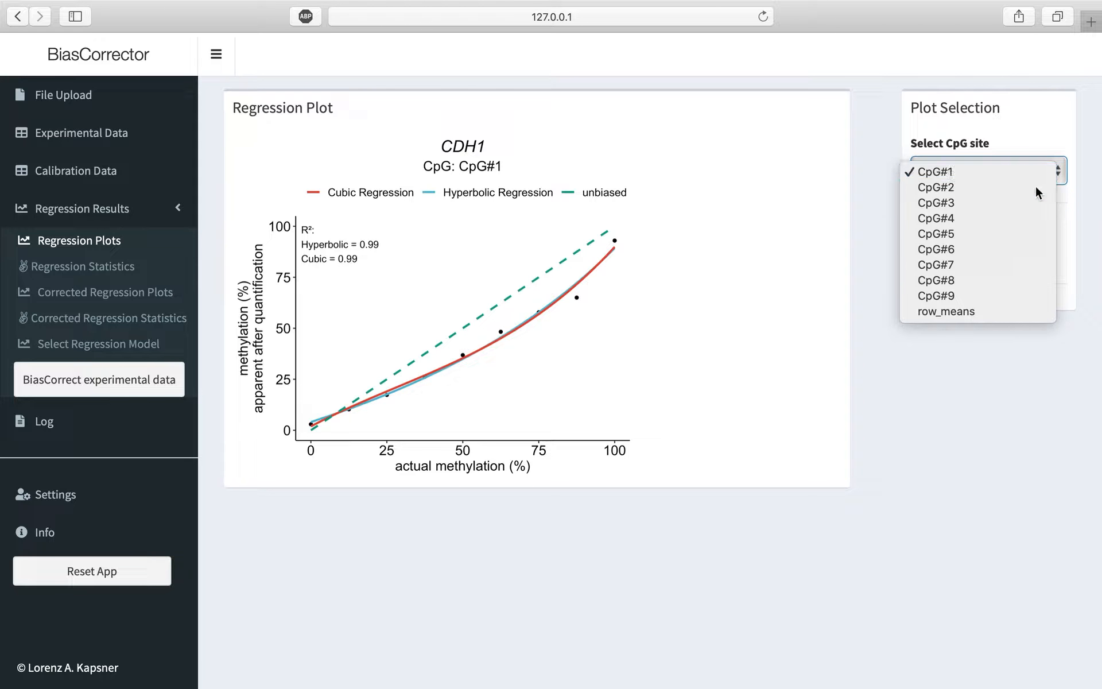
left_click(1059, 171)
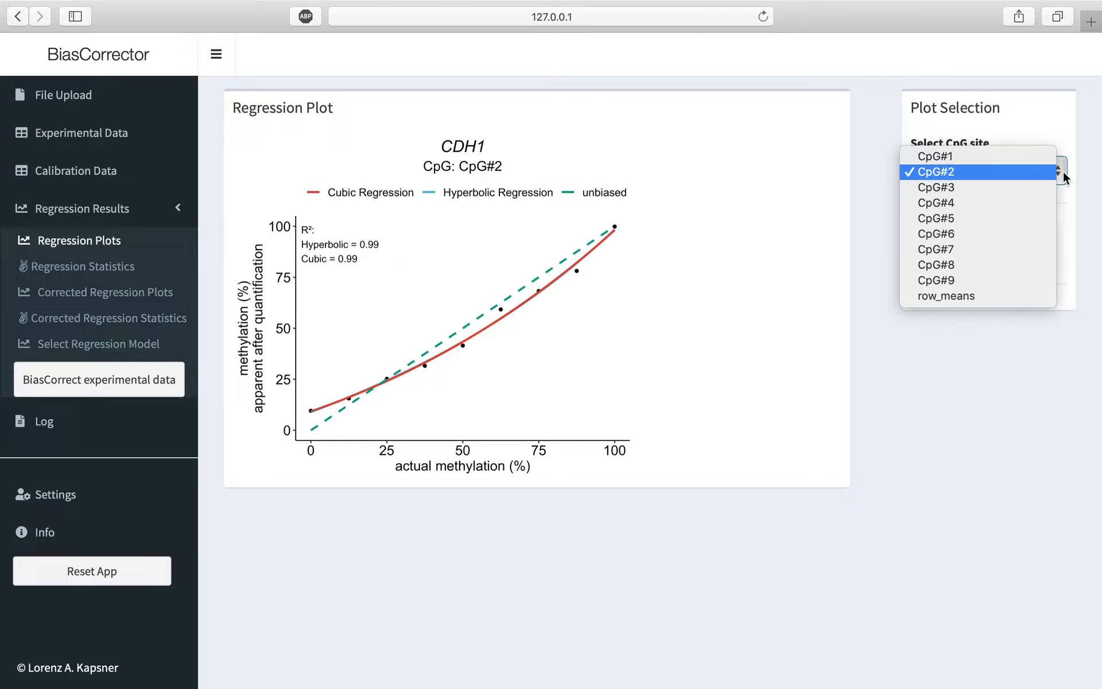
left_click(991, 296)
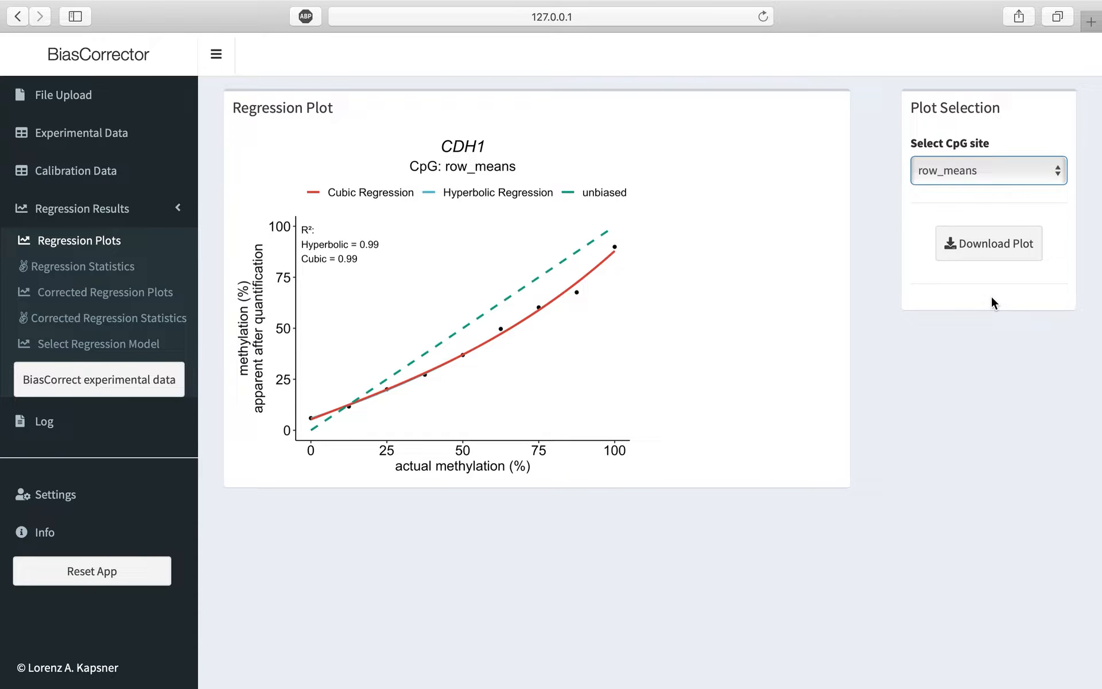
left_click(1053, 172)
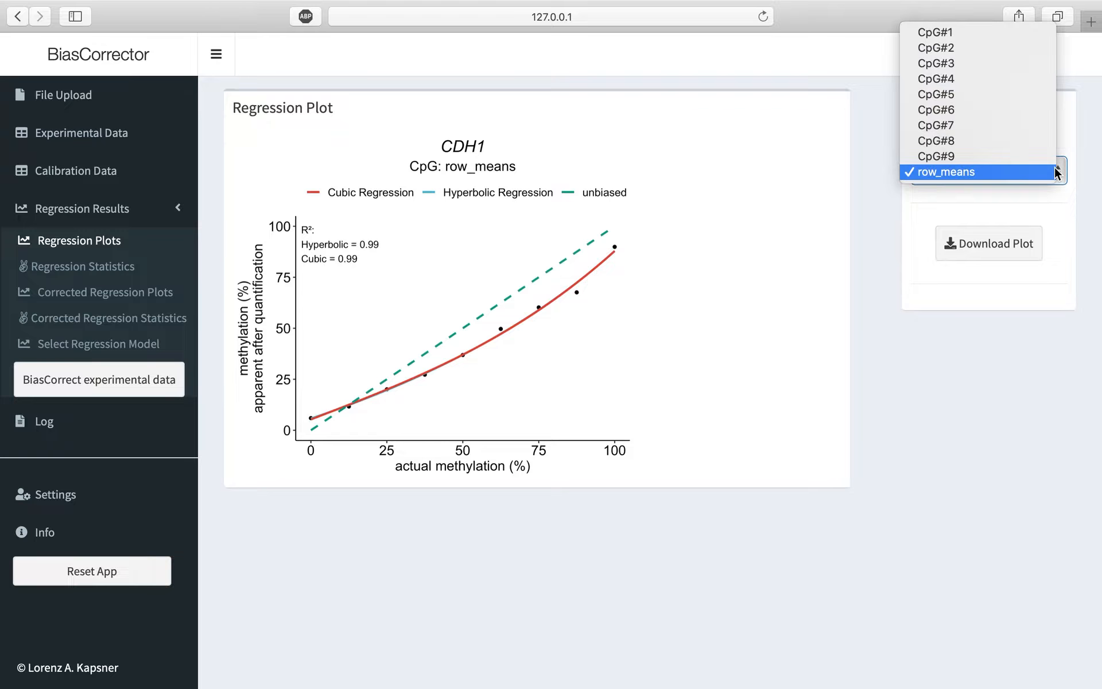
left_click(1026, 36)
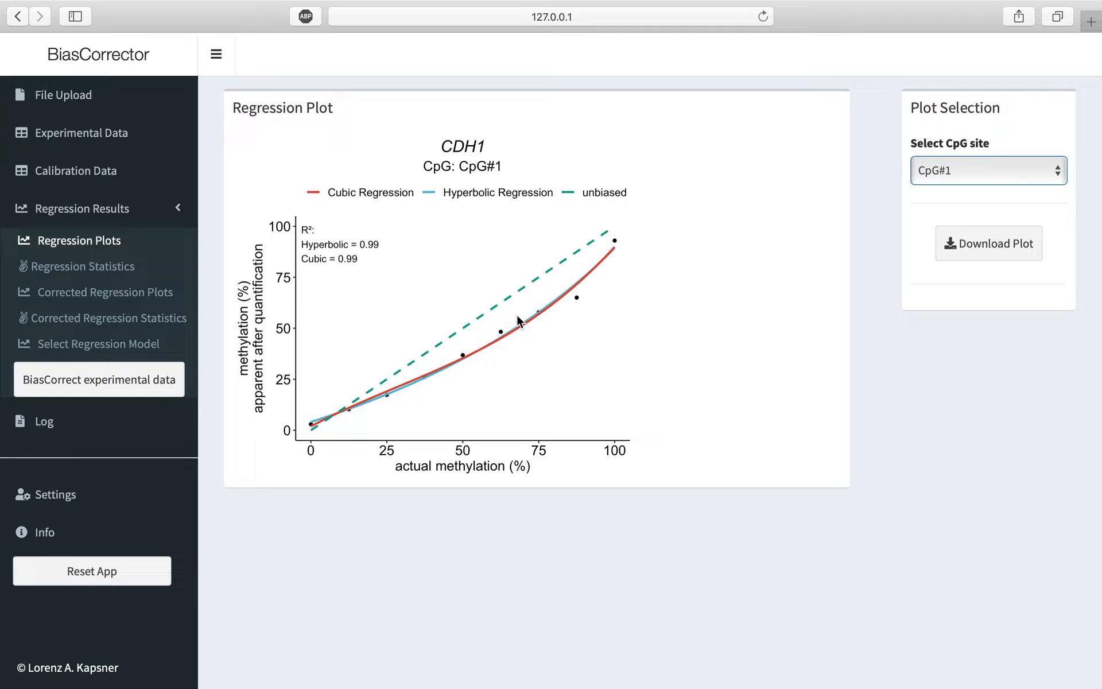
left_click(1055, 175)
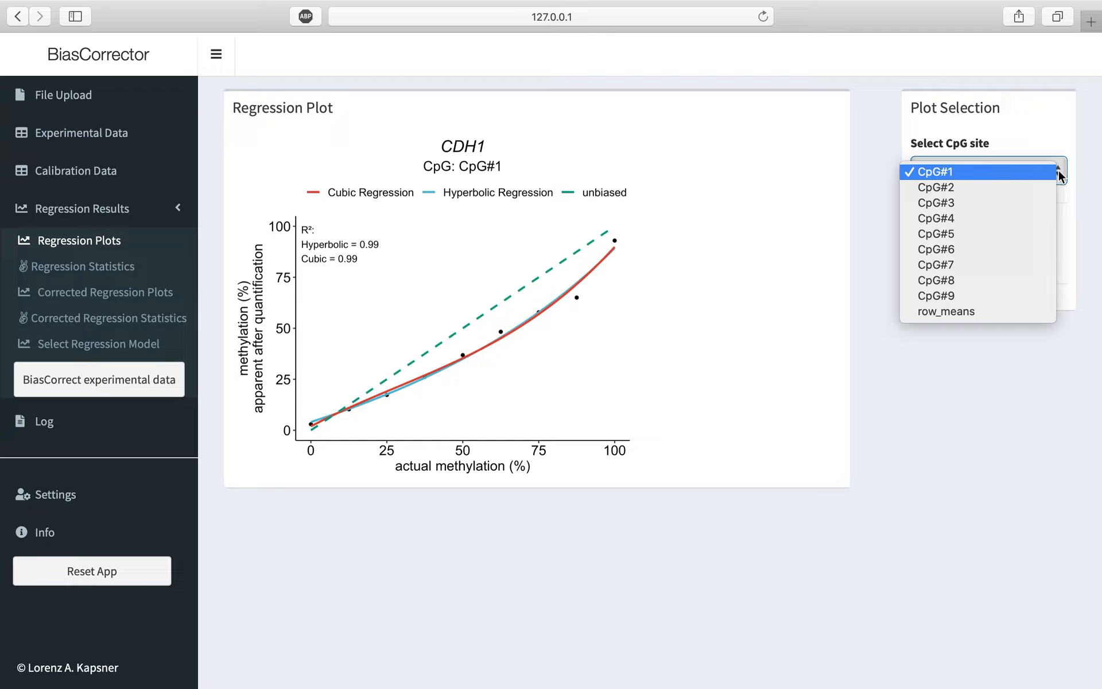
left_click(1013, 170)
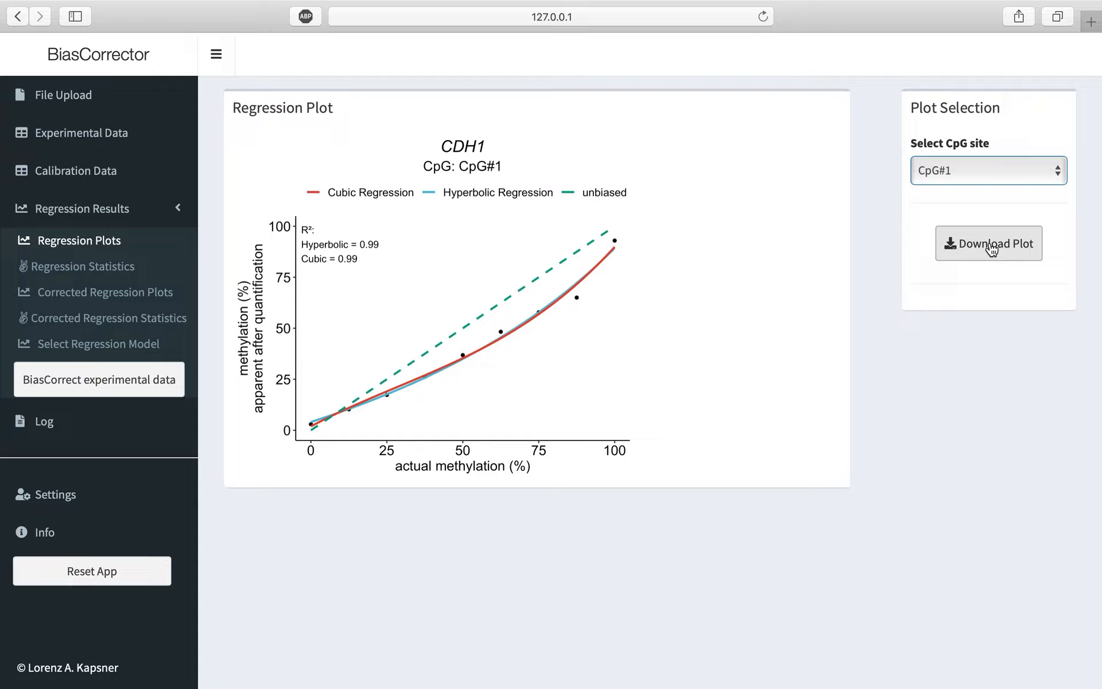
Examine the regression statistics table across all hyperbolic and cubic regression parameters for every CpG site.
left_click(124, 271)
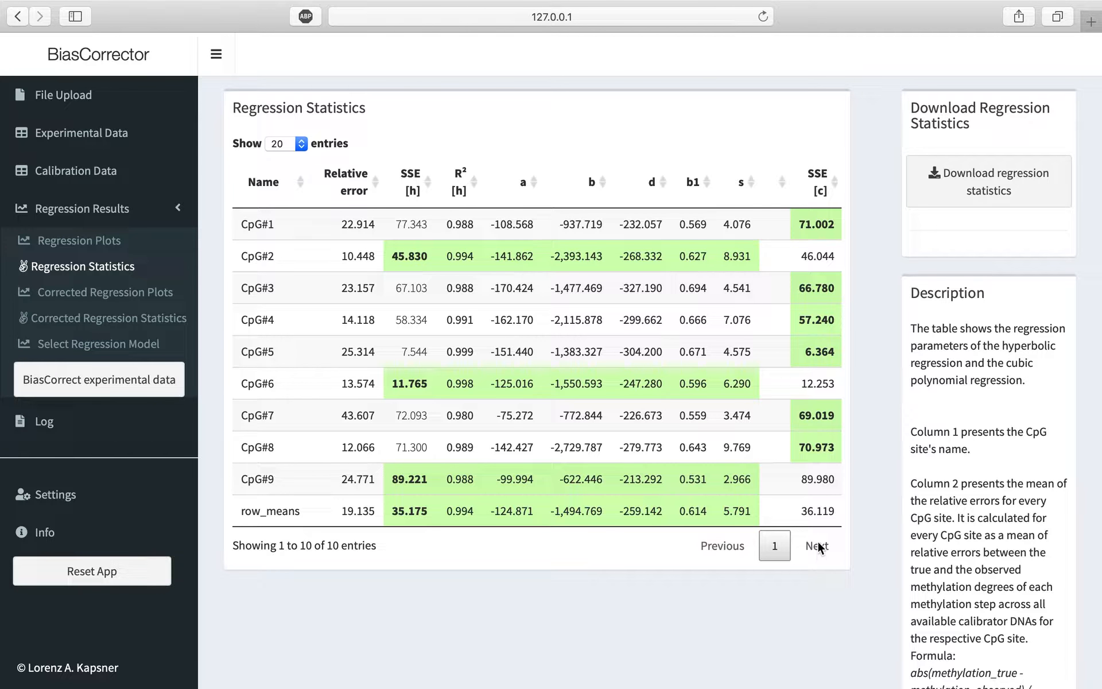
scroll(680, 429, "right", 4)
scroll(680, 429, "right", 4)
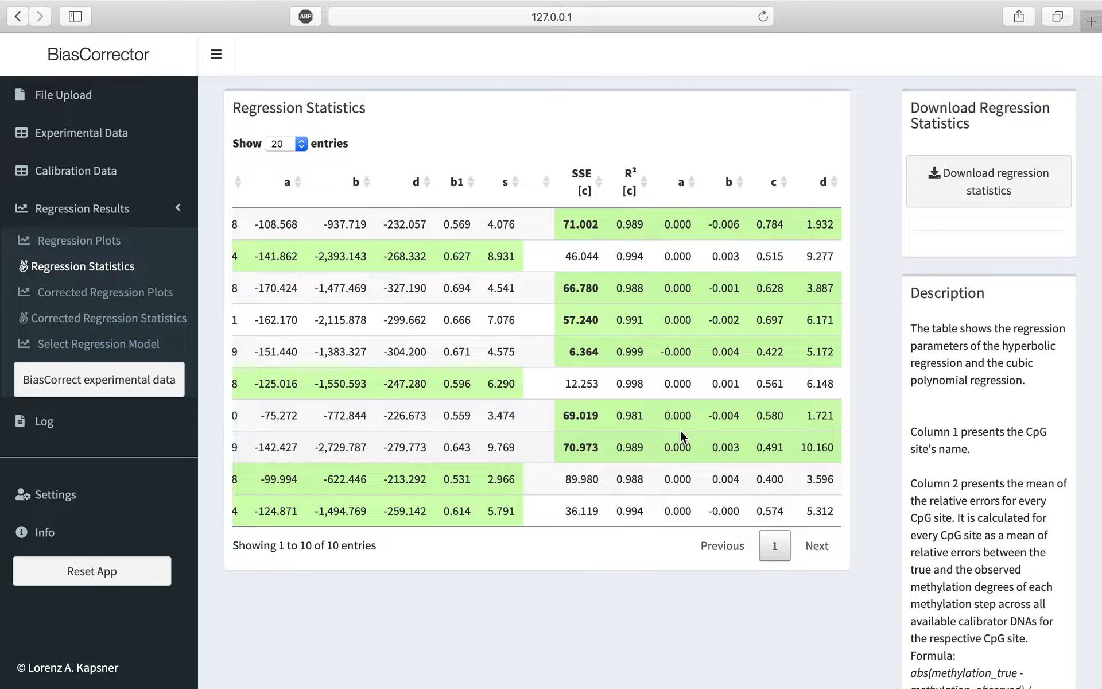
scroll(680, 429, "left", 8)
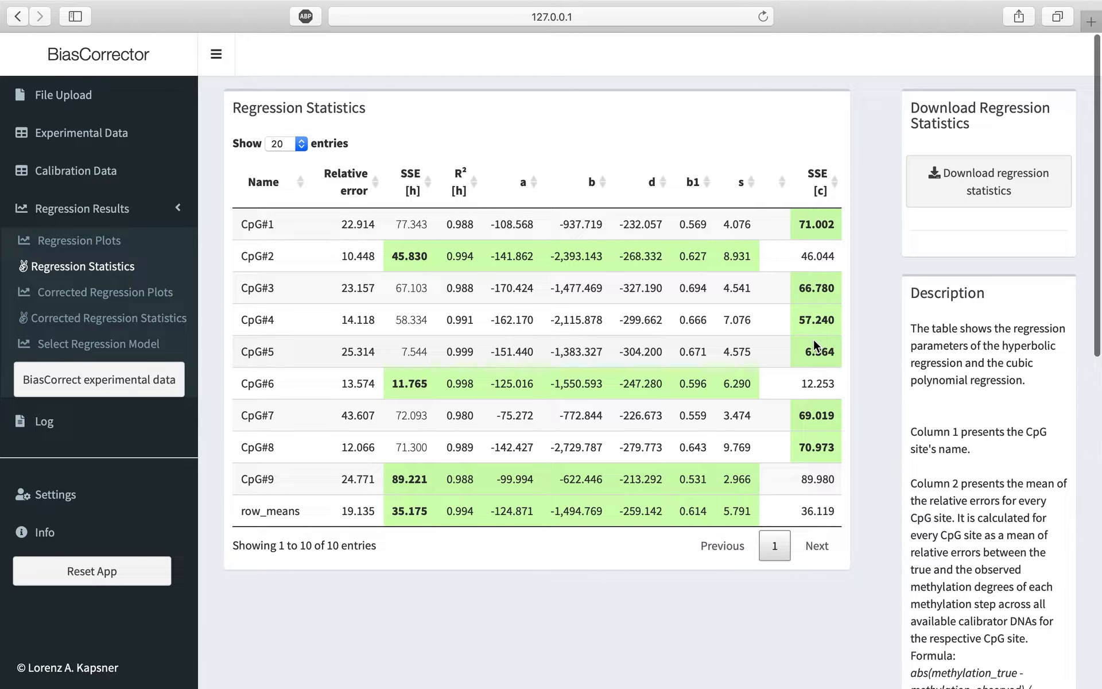
Examine the corrected regression plots for CpG#1 and the efficiency of BiasCorrection charts for hyperbolic and cubic correction.
left_click(139, 294)
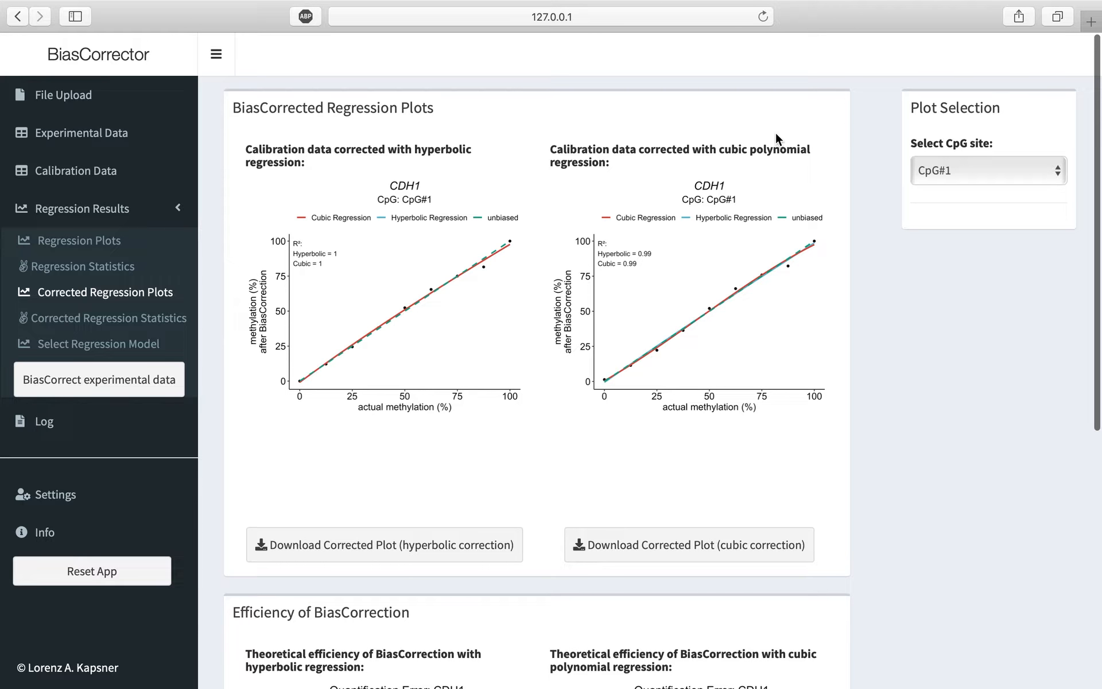
scroll(764, 391, "down", 7)
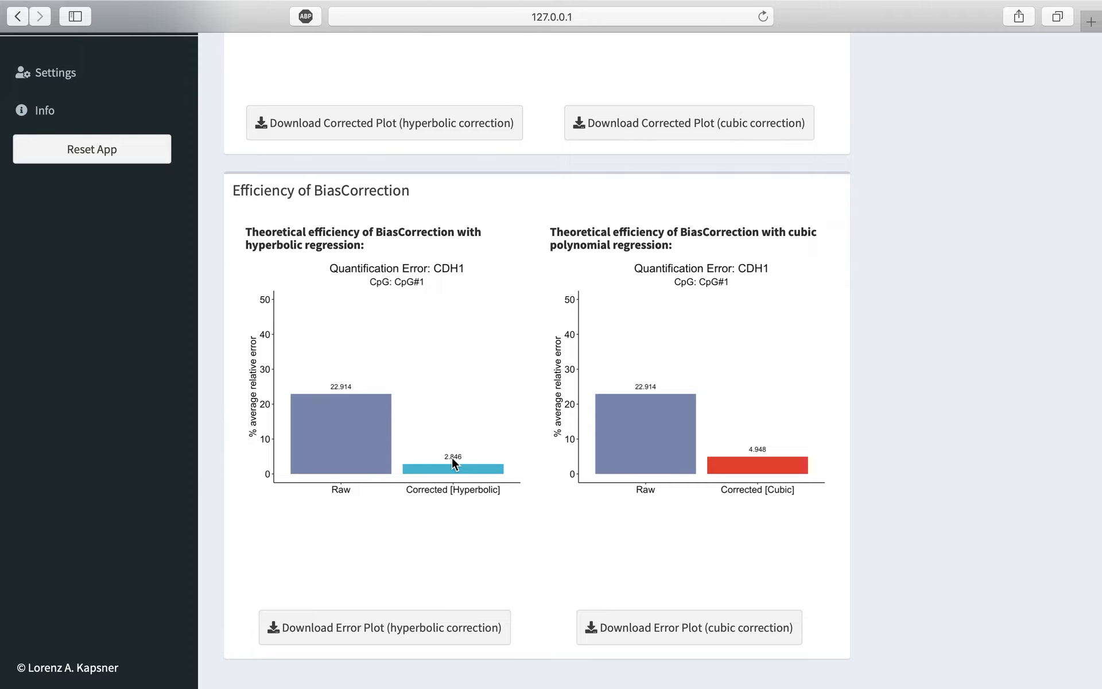
scroll(57, 328, "up", 10)
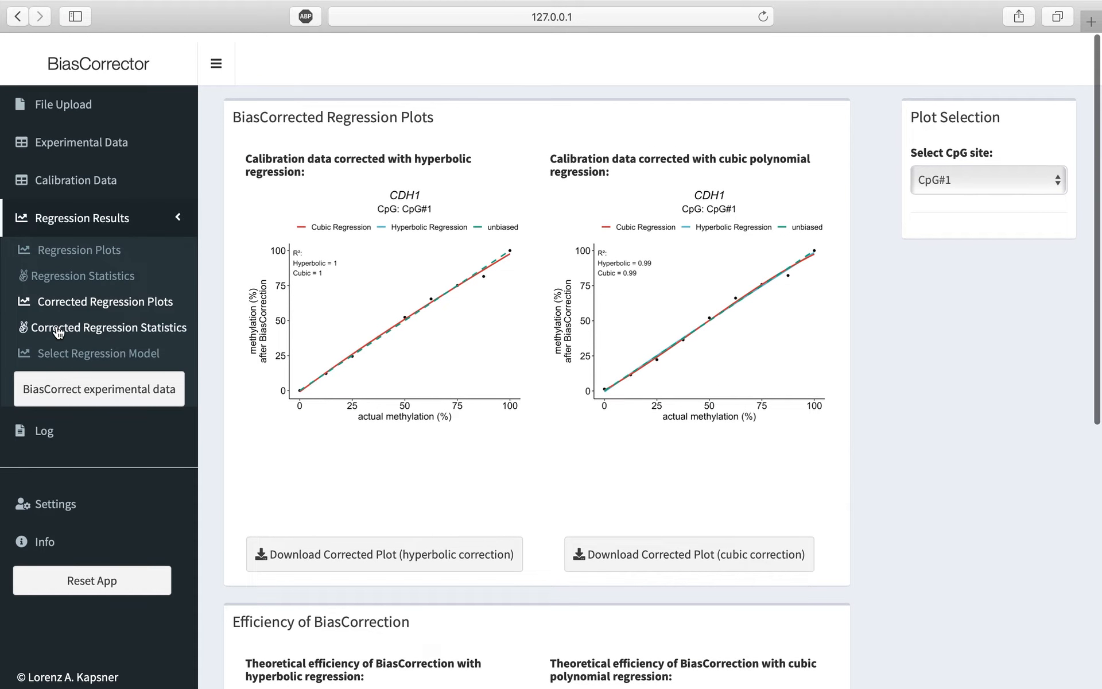
Review the corrected regression statistics, and try the hyperbolic regression type for CpG#1 before switching it back to cubic.
left_click(92, 319)
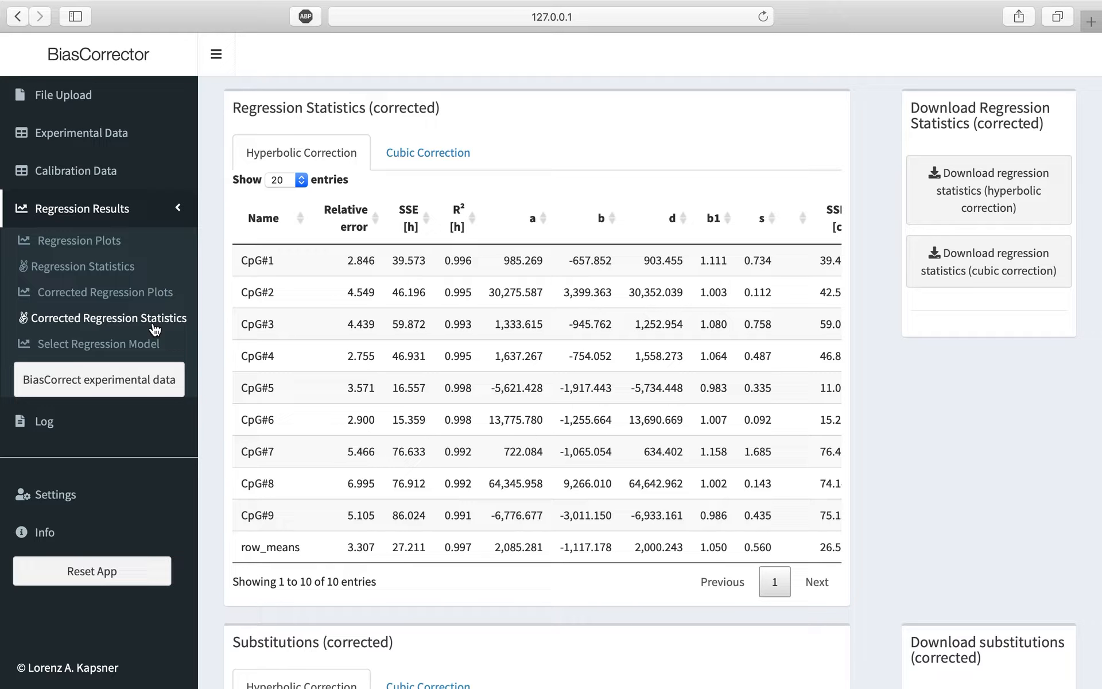
left_click(116, 347)
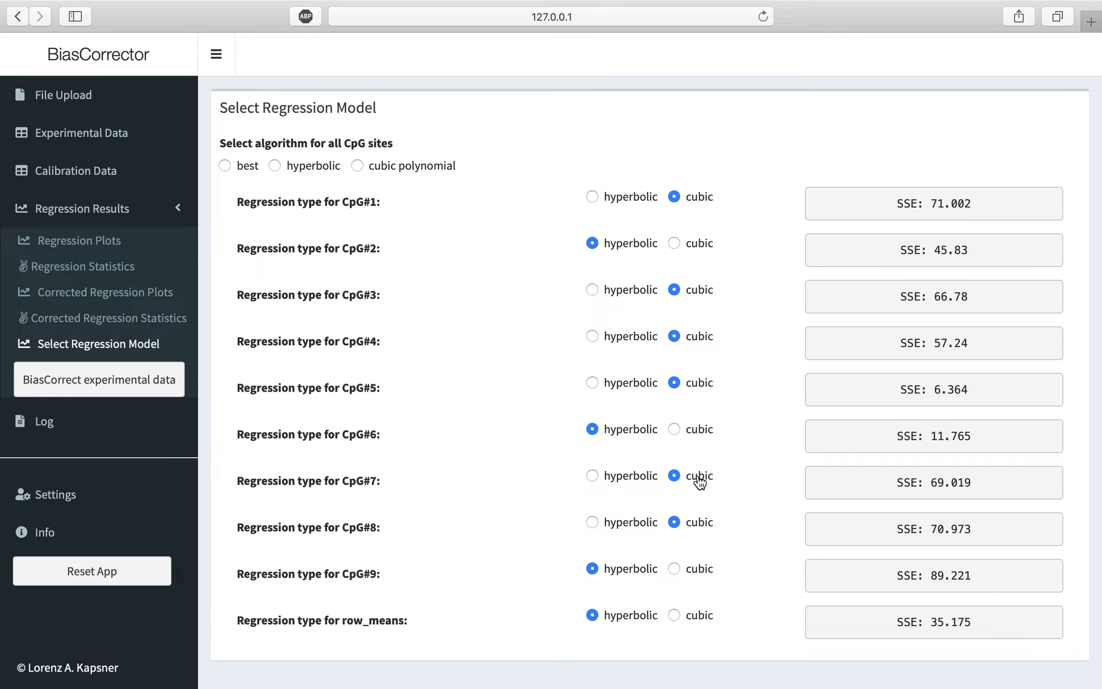
left_click(593, 196)
left_click(675, 198)
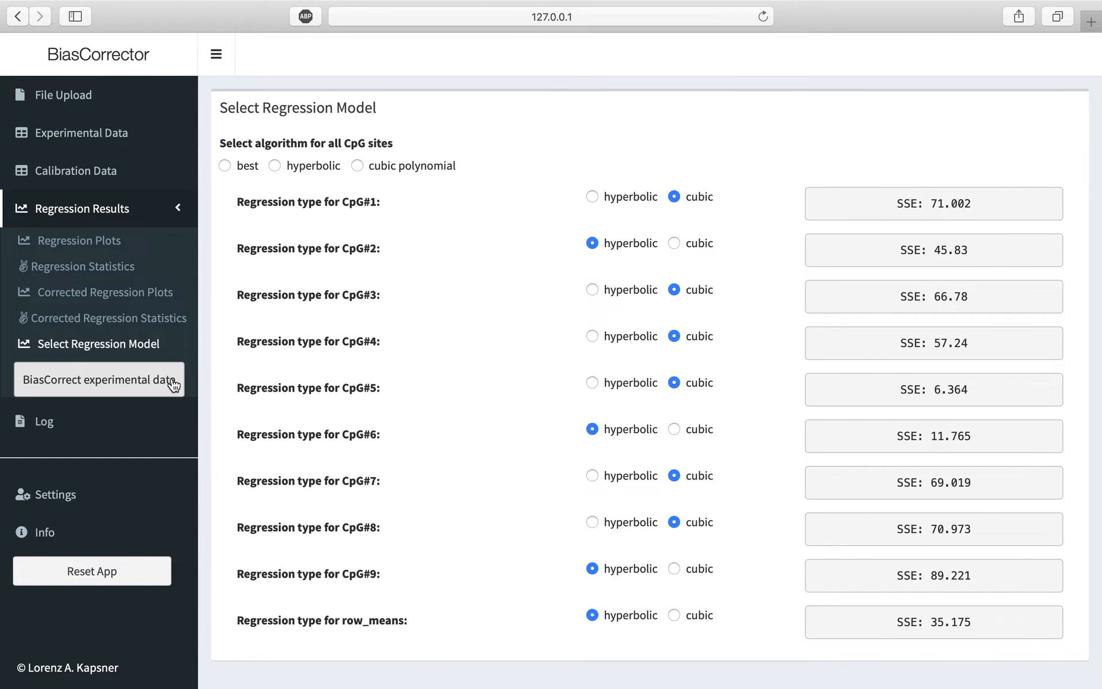
Run BiasCorrect on the experimental data with the selected regression models and dismiss the substituted values notice.
left_click(106, 389)
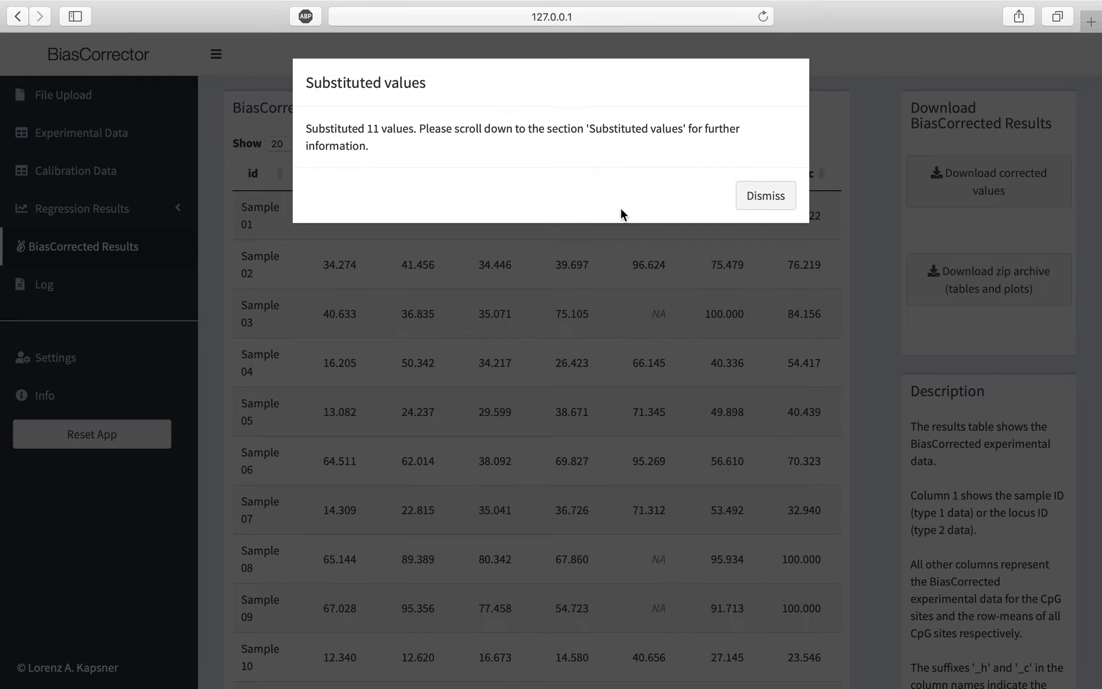
left_click(764, 195)
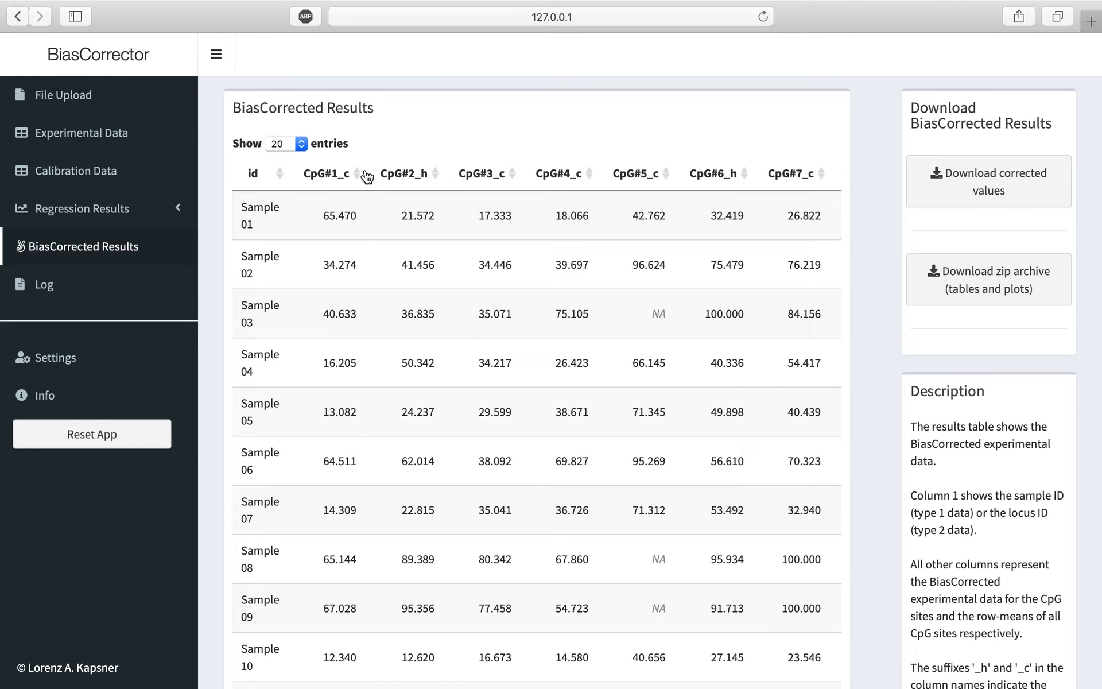
scroll(194, 178, "up", 3)
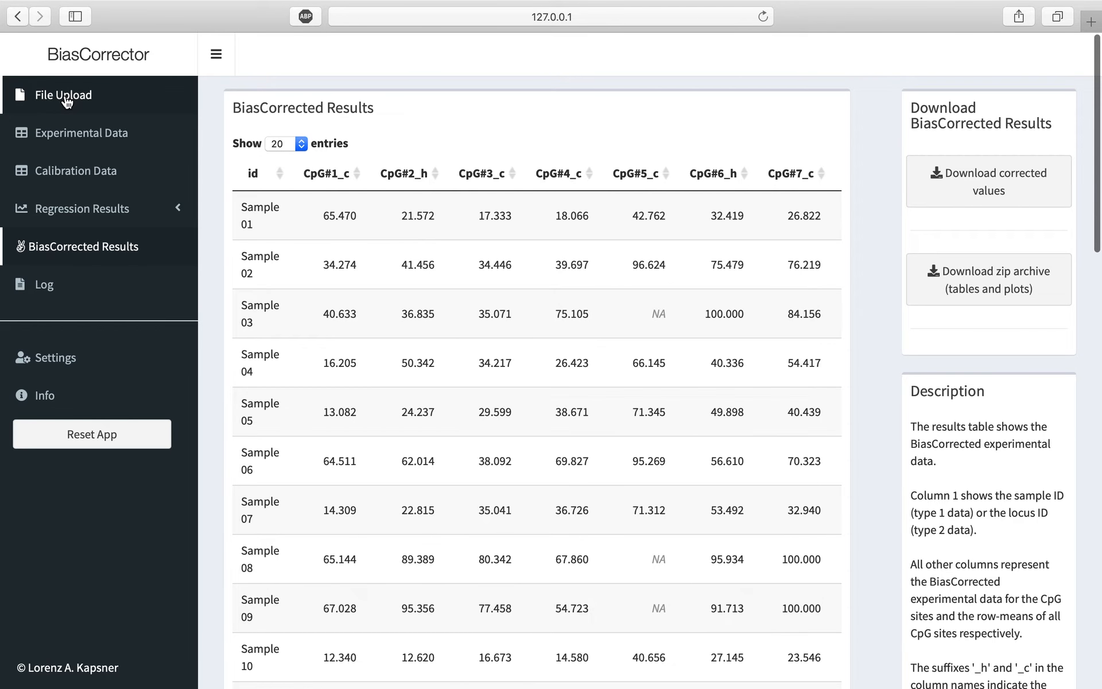
Revisit the file upload page, set the automatic regression selection method to Relative Error in the settings, and review the expert plot settings.
left_click(66, 100)
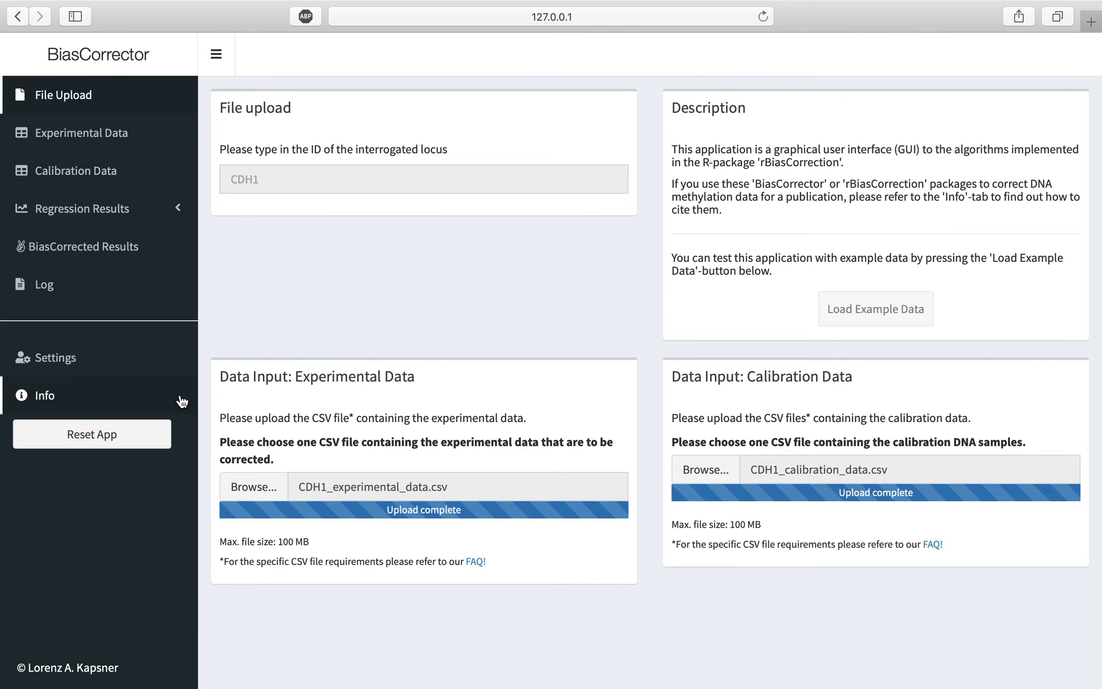
left_click(55, 363)
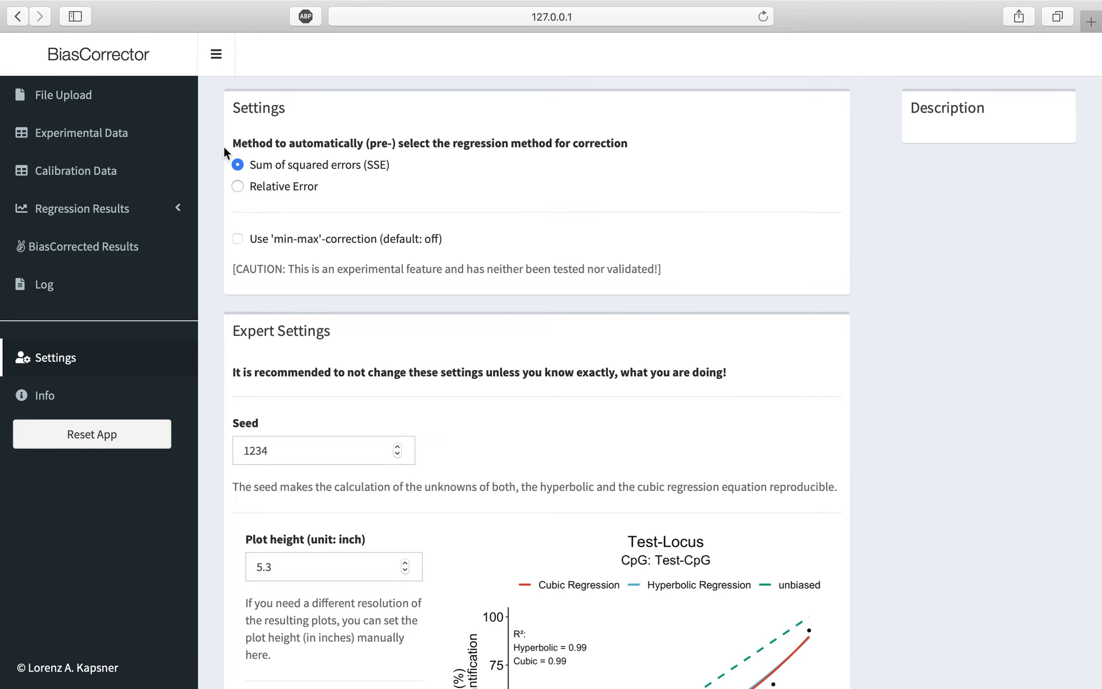
scroll(462, 376, "down", 10)
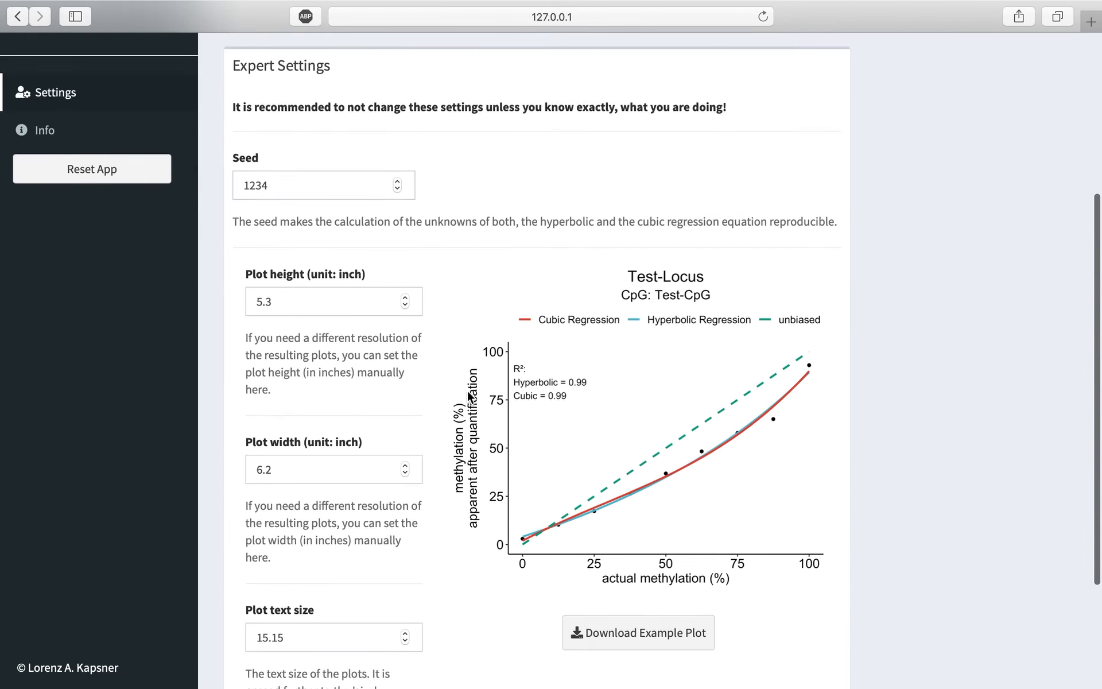
scroll(781, 236, "up", 10)
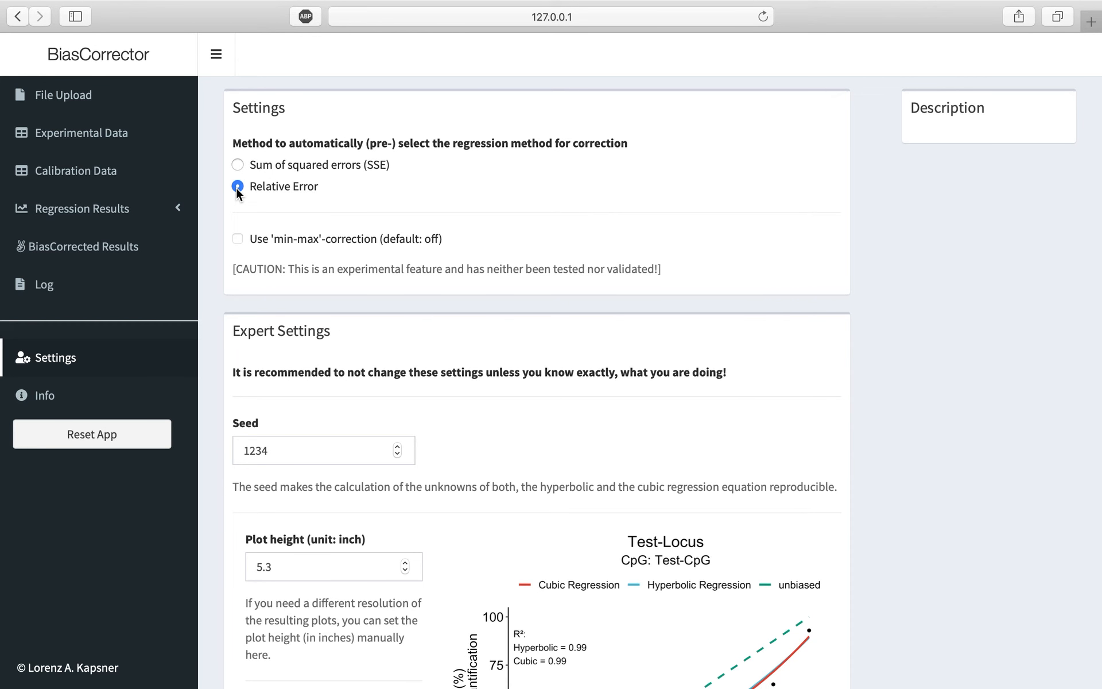
scroll(436, 315, "down", 7)
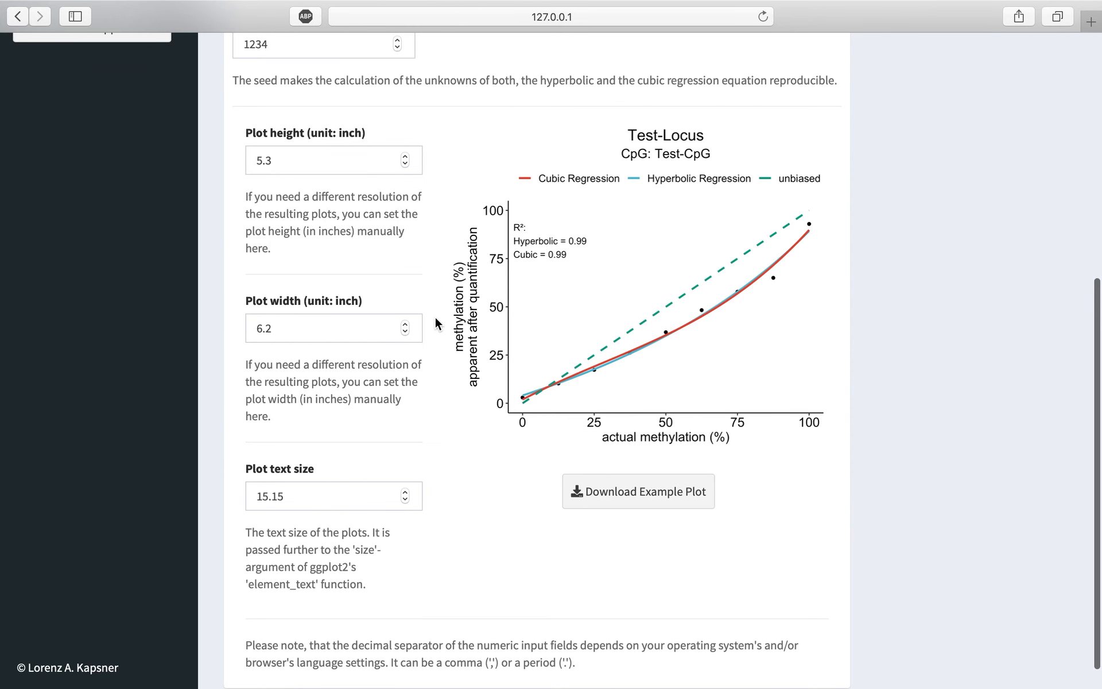